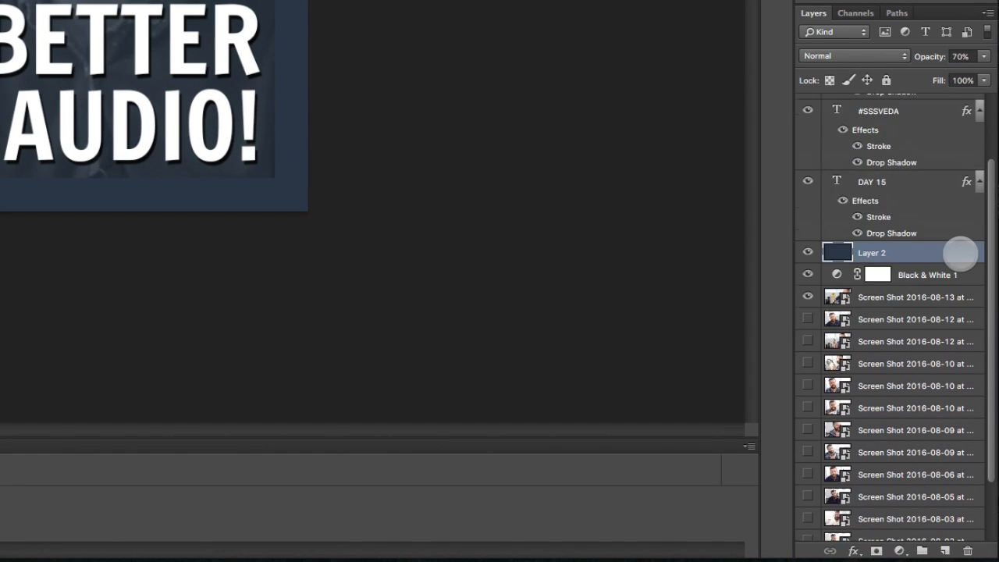
- Preview the earlier screenshot layers by toggling their visibility one at a time, and leave only the 2016-08-13 screenshot shown
scroll(981, 420, down, 3)
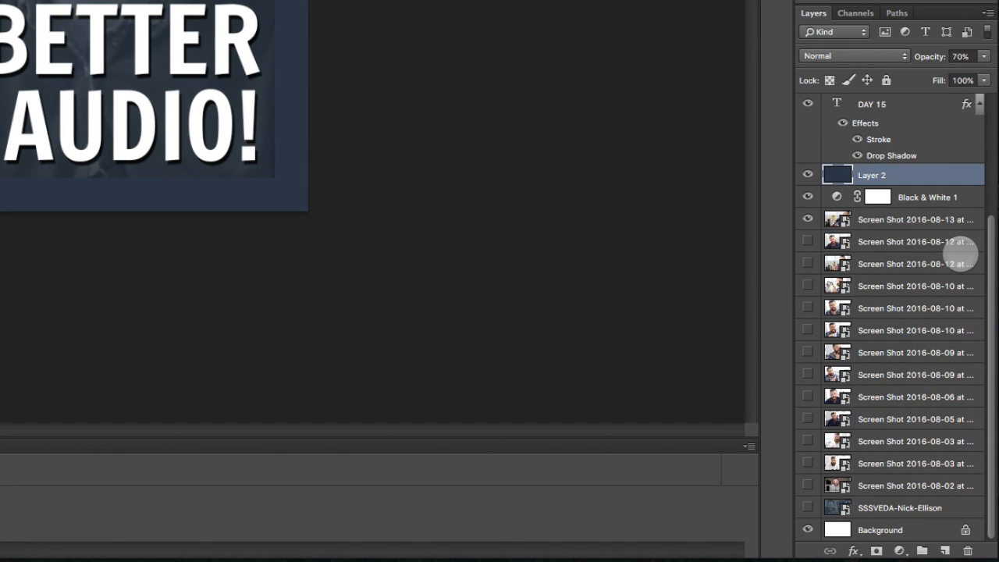
click(808, 220)
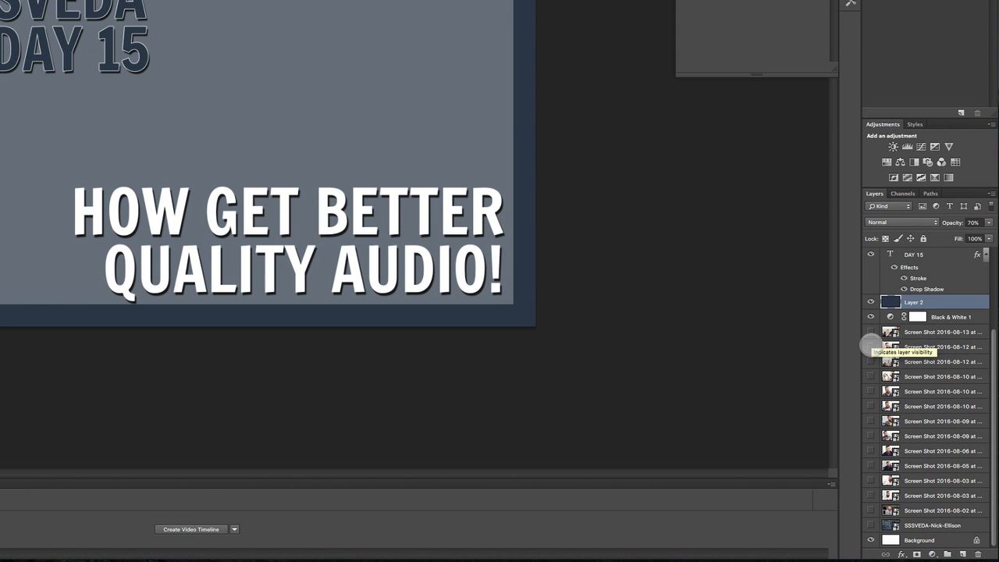
click(871, 347)
click(871, 347)
click(871, 362)
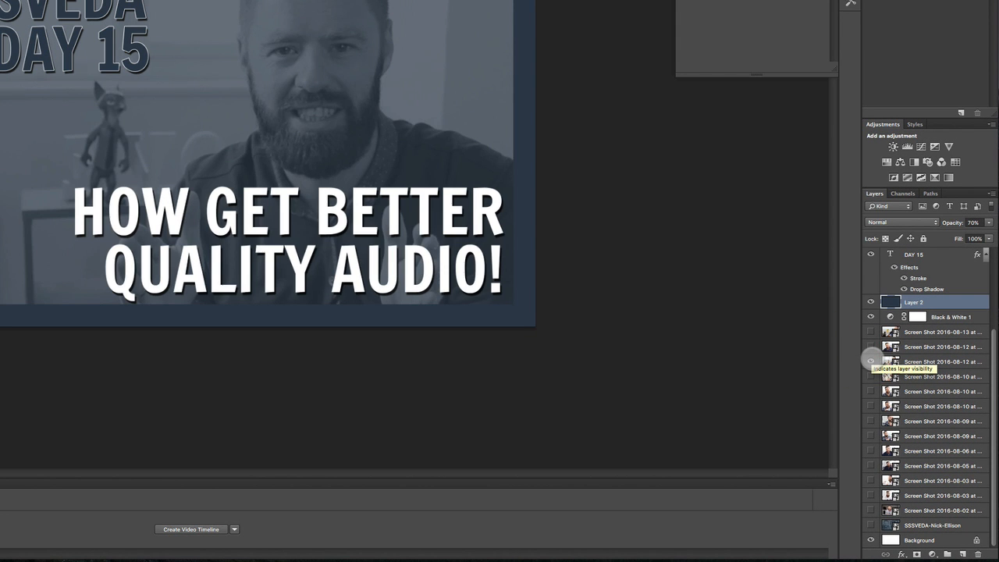
click(872, 363)
click(871, 376)
click(871, 376)
click(871, 392)
click(872, 391)
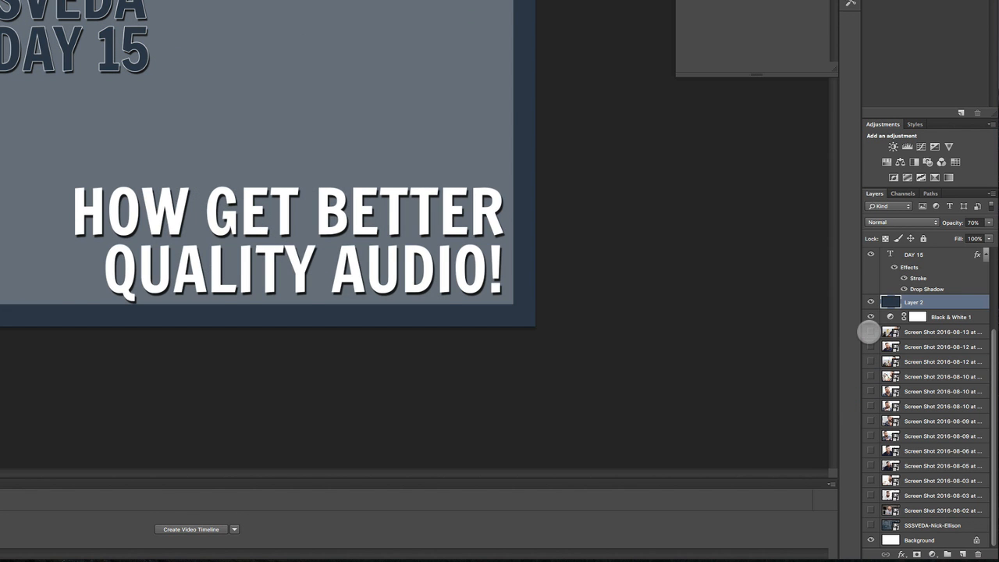
click(870, 332)
- Switch to the Final Cut Pro video project and capture a screenshot of the full video frame in the viewer
key(super+Tab)
key(super+Tab)
key(super+Tab)
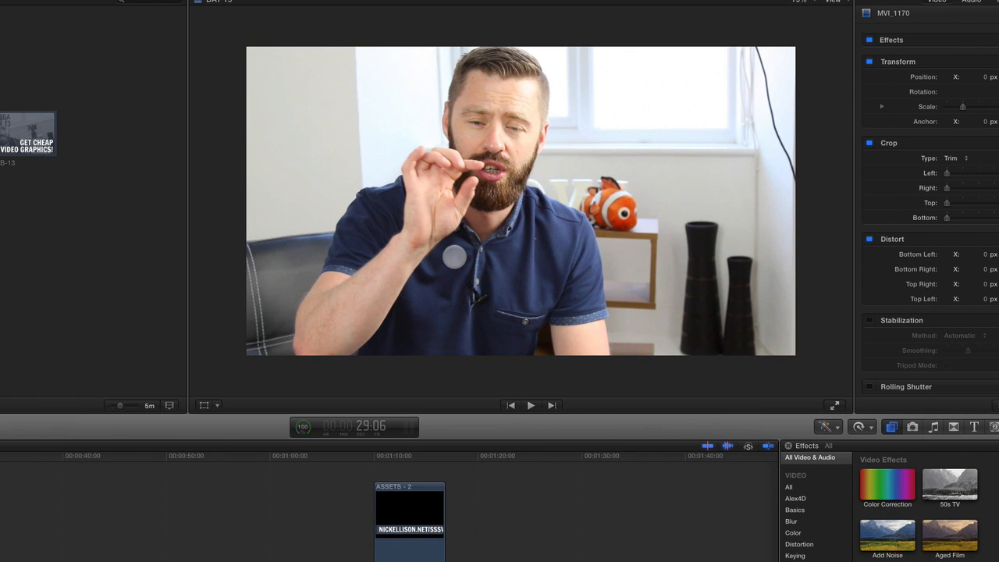
drag(250, 48, 790, 353)
- Place the Desktop screenshot 2016-08-15 at 09.06.29 into the Photoshop thumbnail template, directly above the 2016-08-13 screenshot layer
key(super+Tab)
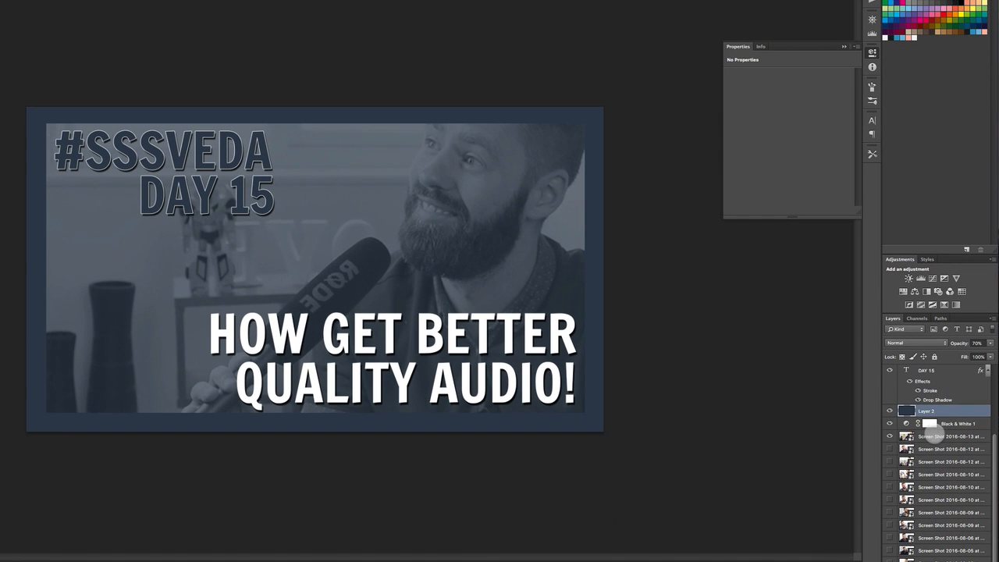
click(998, 561)
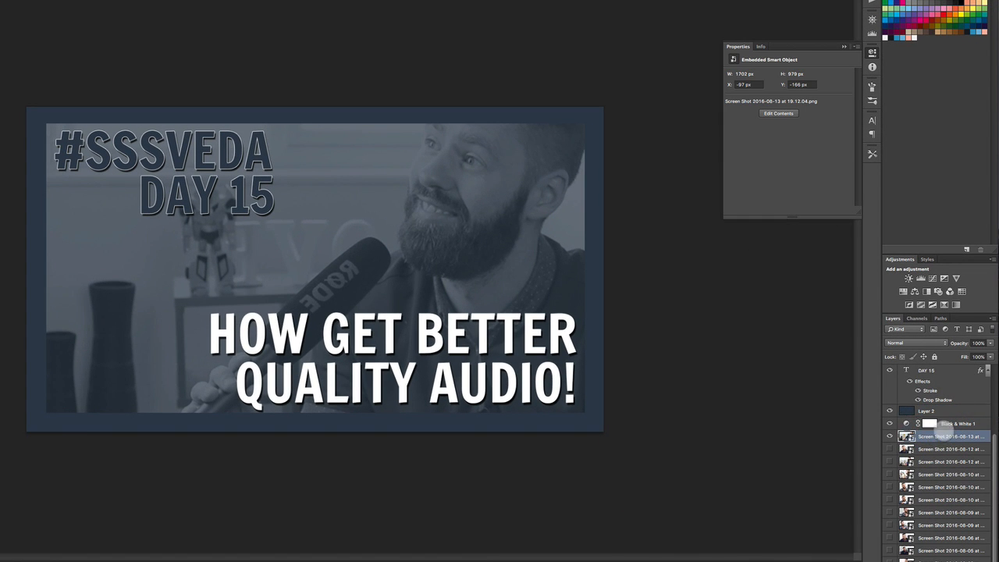
key(super+Tab)
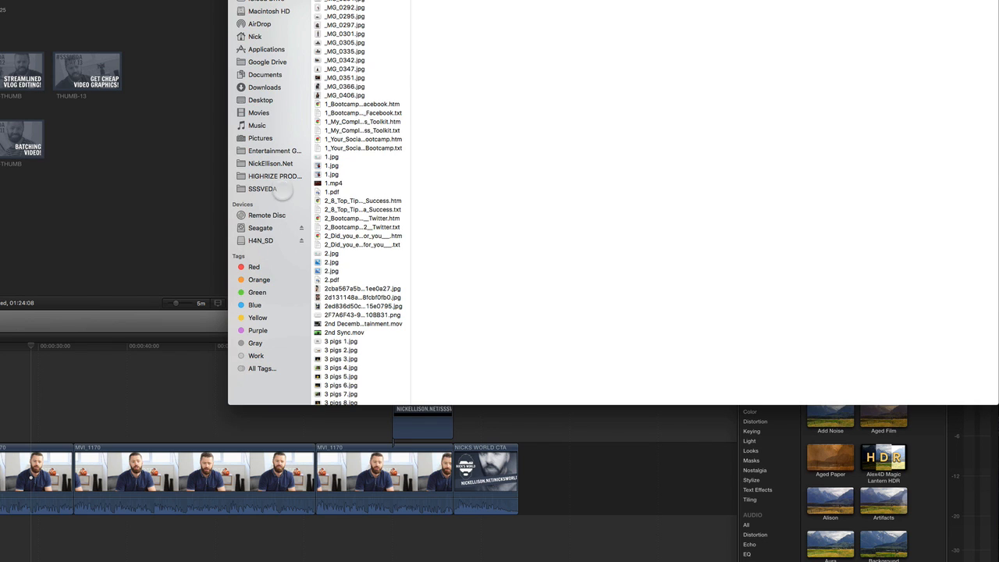
click(260, 99)
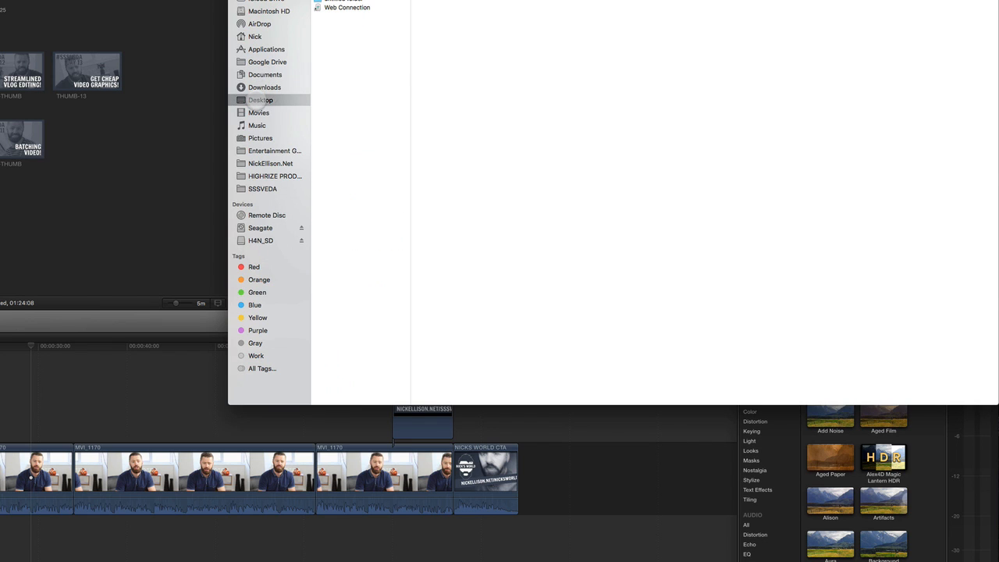
click(442, 43)
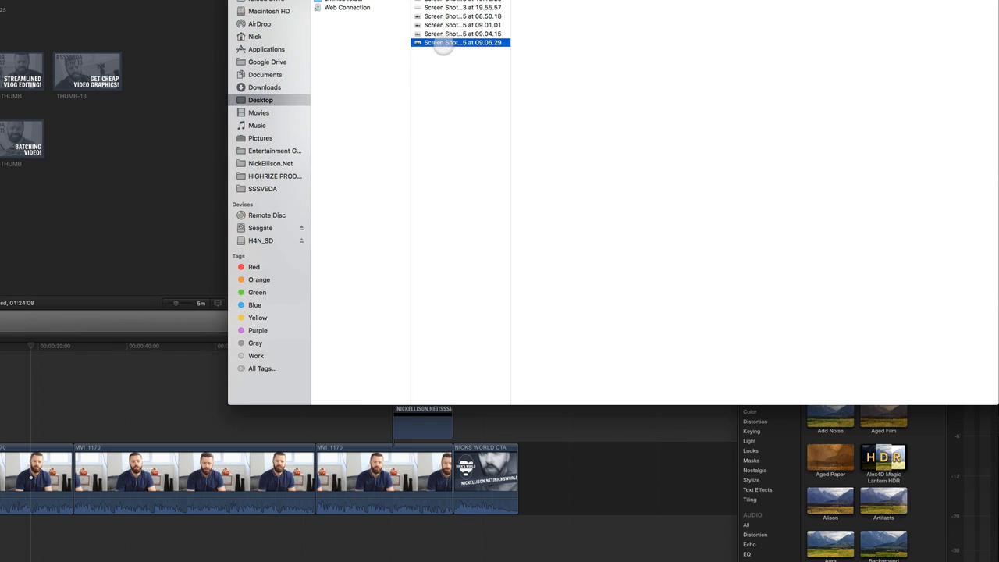
drag(441, 43, 192, 314)
key(super+Tab)
- Enlarge the placed screenshot to about 1477 × 863 px, mirrored horizontally and positioned to cover the thumbnail, and apply the transformation
drag(526, 143, 622, 102)
drag(101, 386, 0, 503)
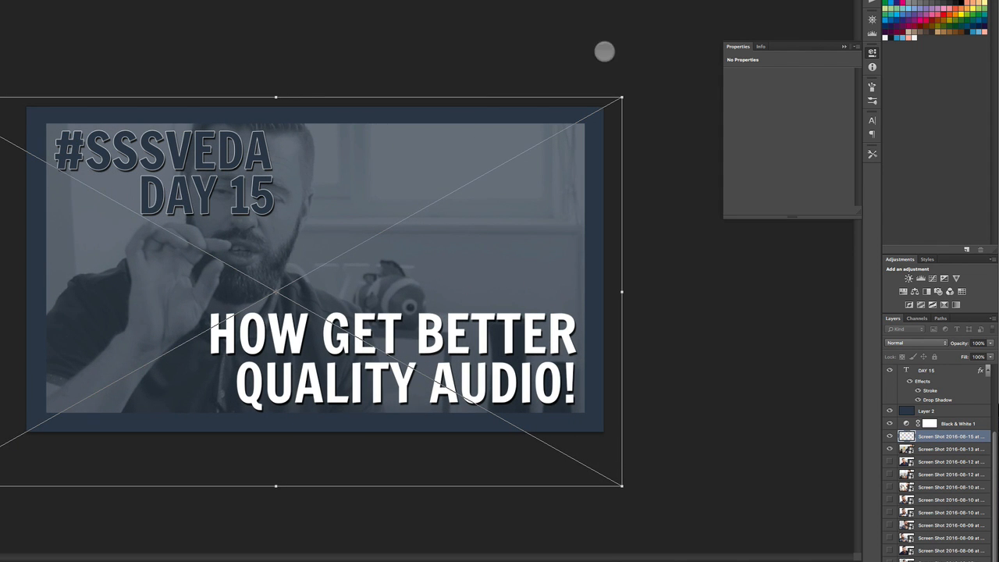
drag(535, 261, 569, 295)
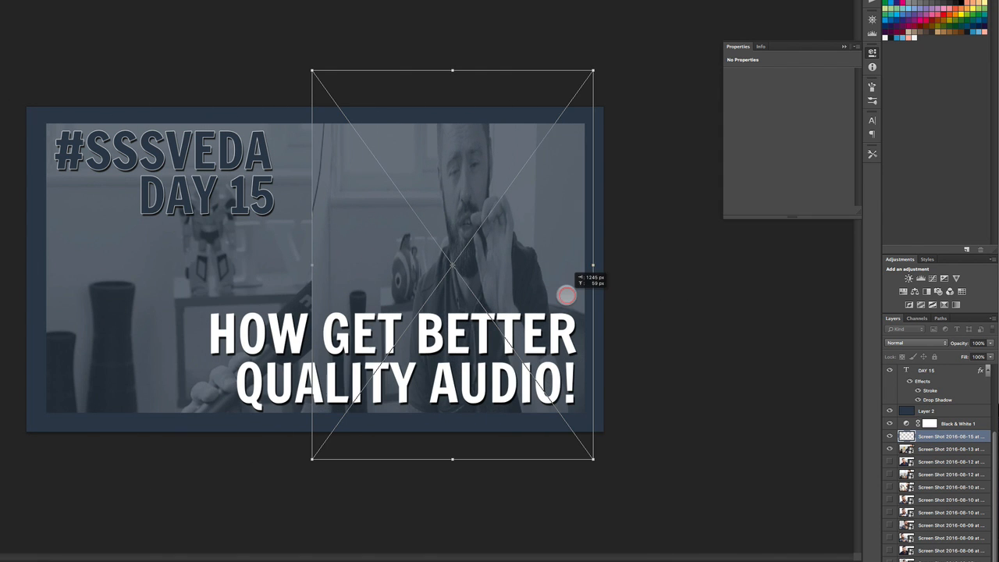
drag(322, 271, 0, 297)
drag(306, 225, 407, 241)
double_click(408, 234)
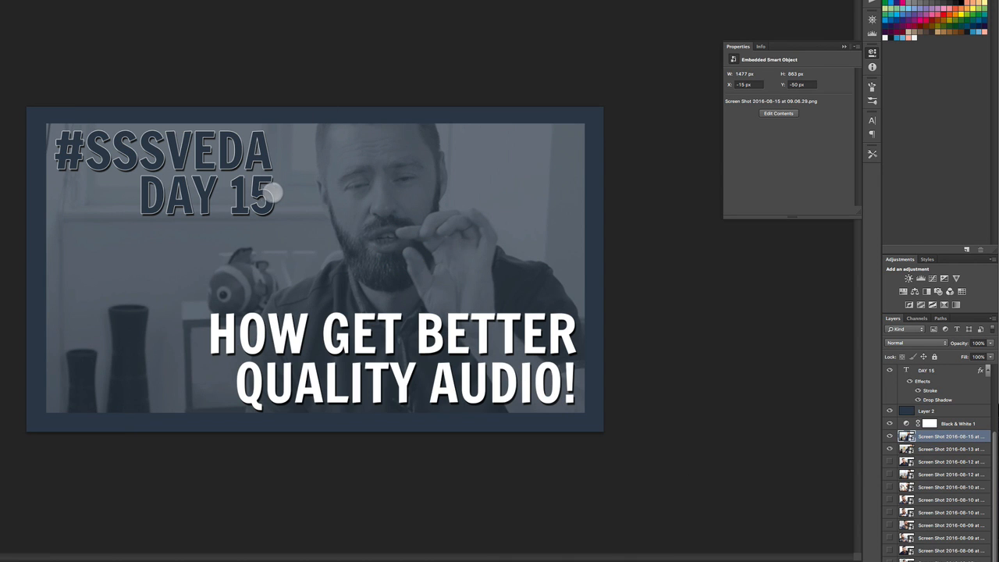
- Change the day label in the thumbnail's text to DAY 16
double_click(267, 197)
key(BackSpace)
text(6)
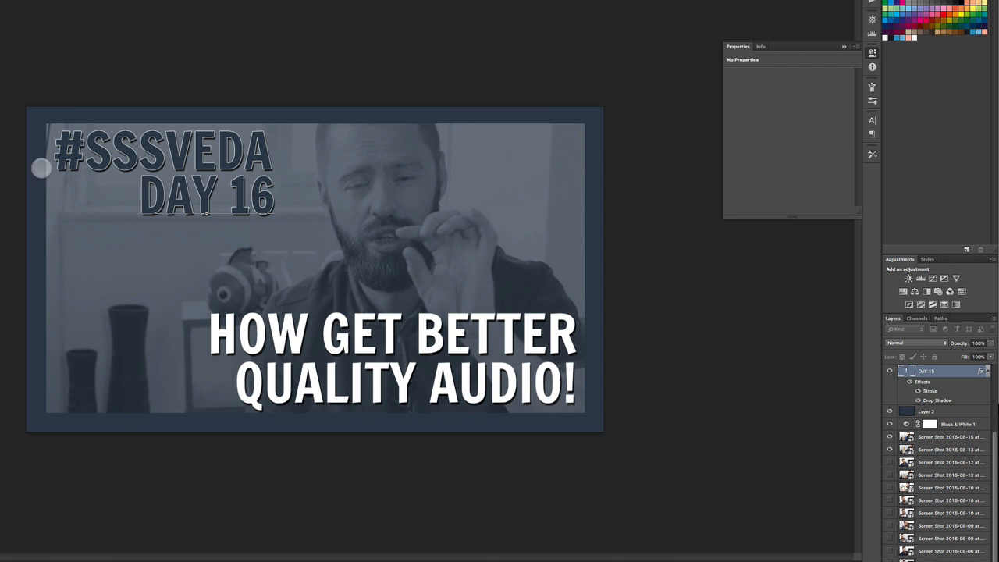
key(ctrl+Return)
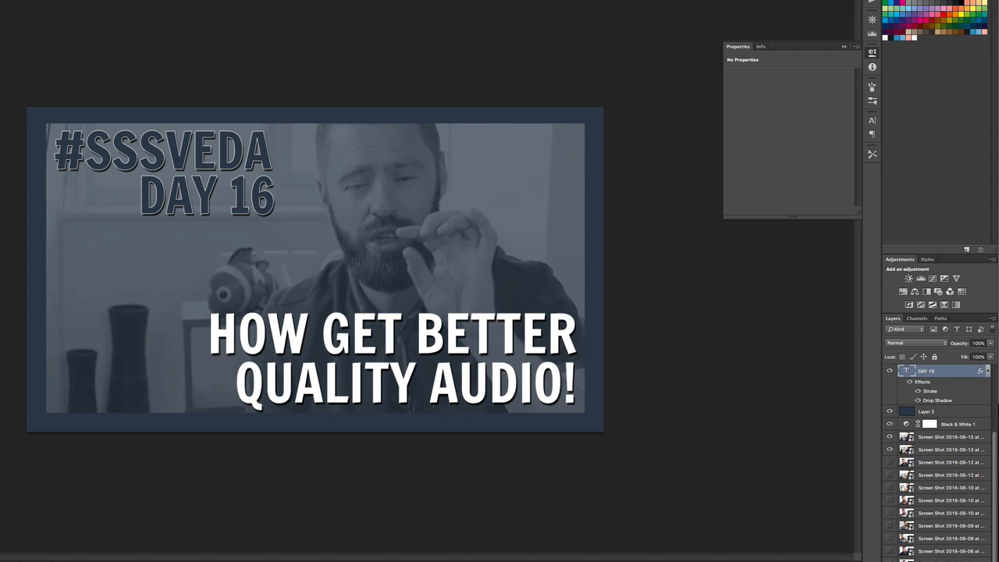
- Replace the white headline text with "I LOOK LIKE IM SMOKING!!!" on two lines
drag(571, 396, 162, 343)
text(N)
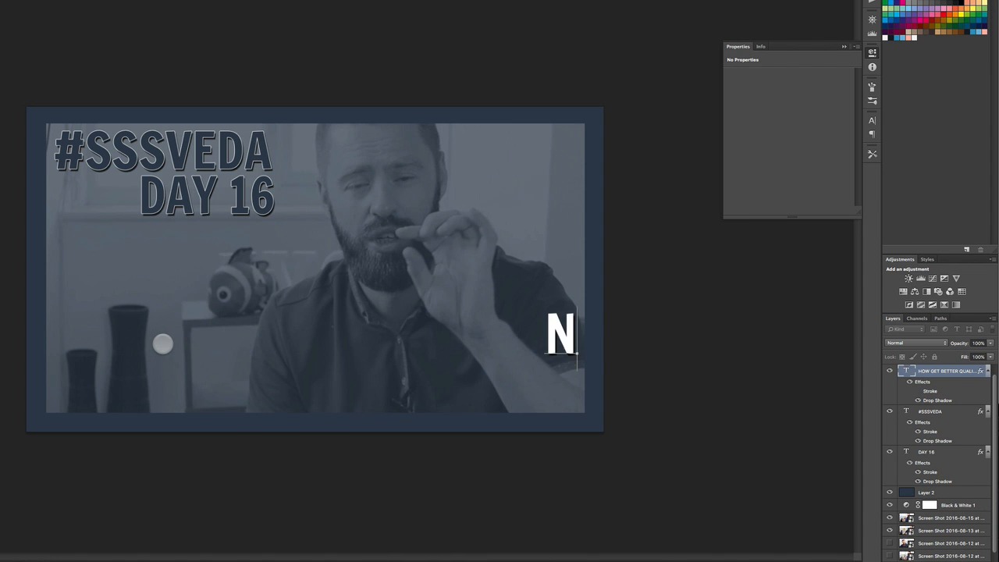
key(BackSpace)
text(I)
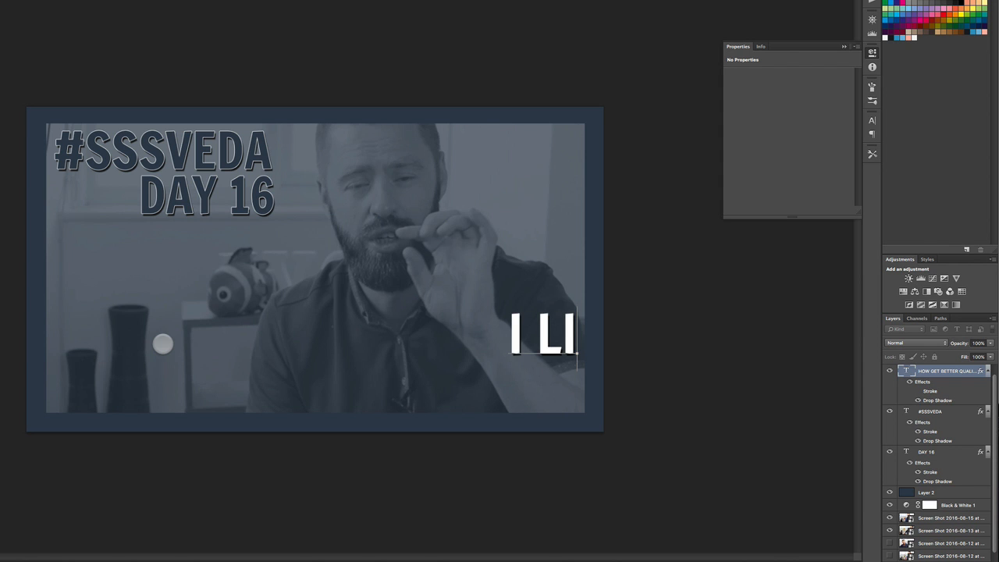
text( LOOK LIKE )
text(IM SMOK)
text(ING!!!)
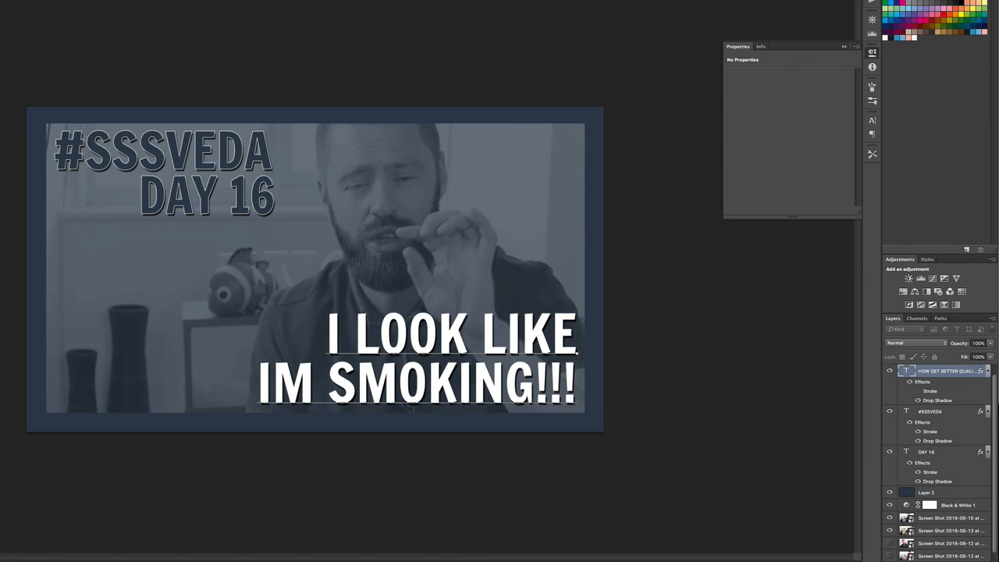
key(ctrl+Return)
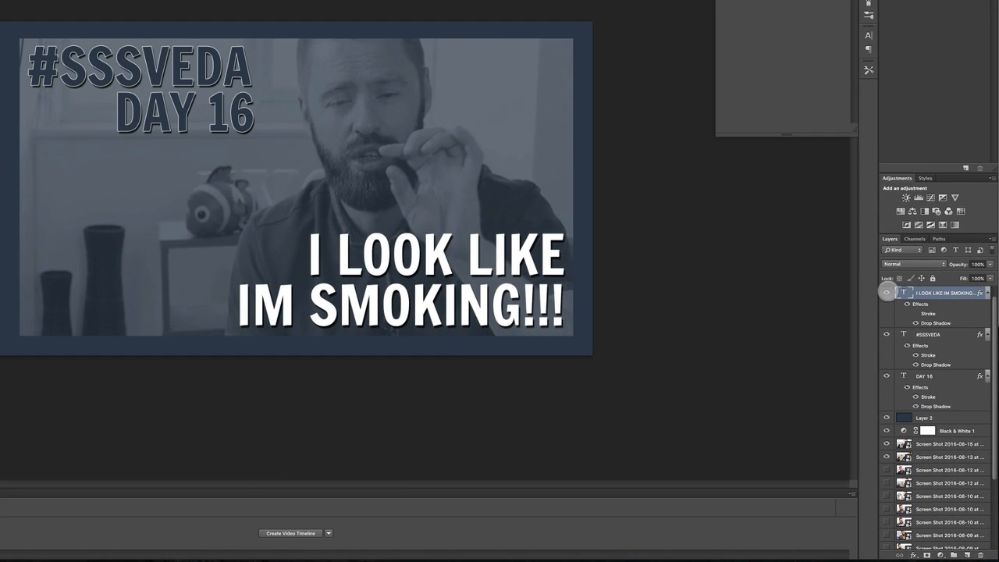
- Toggle the headline, #SSSVEDA and DAY 16 text layers off and on to check what each one contributes
click(835, 167)
click(887, 292)
click(888, 292)
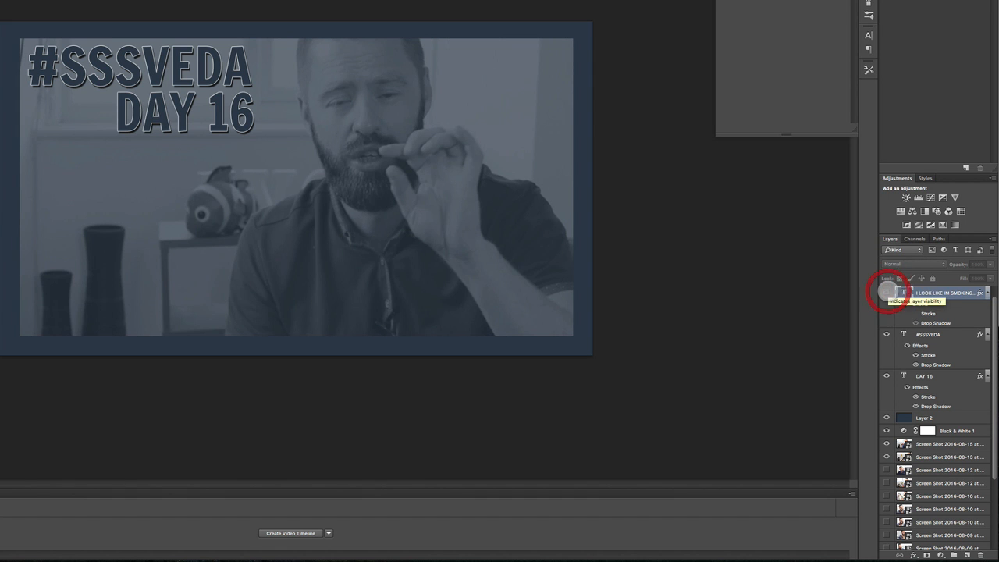
click(888, 292)
click(888, 335)
click(888, 334)
click(888, 334)
click(887, 334)
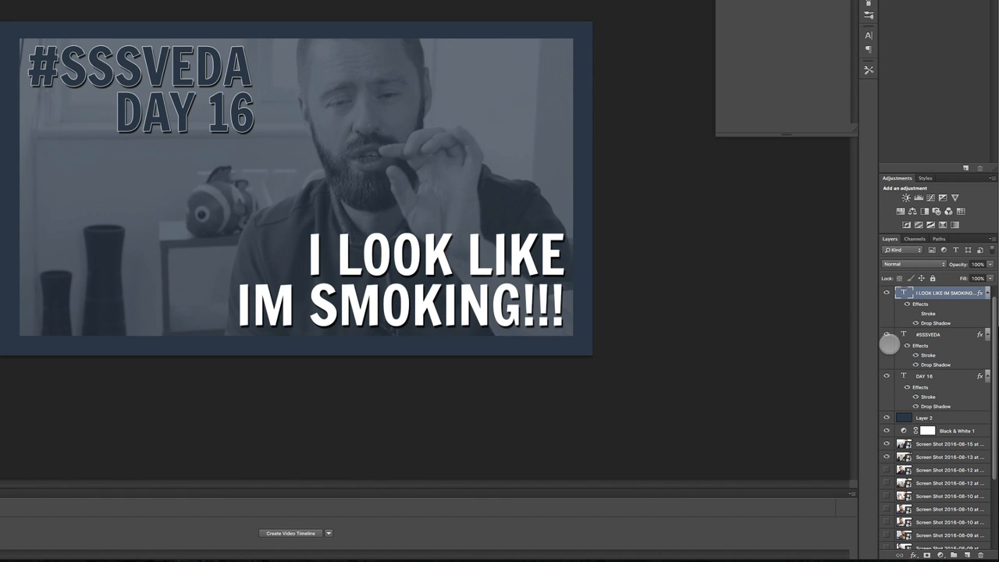
click(888, 375)
click(888, 375)
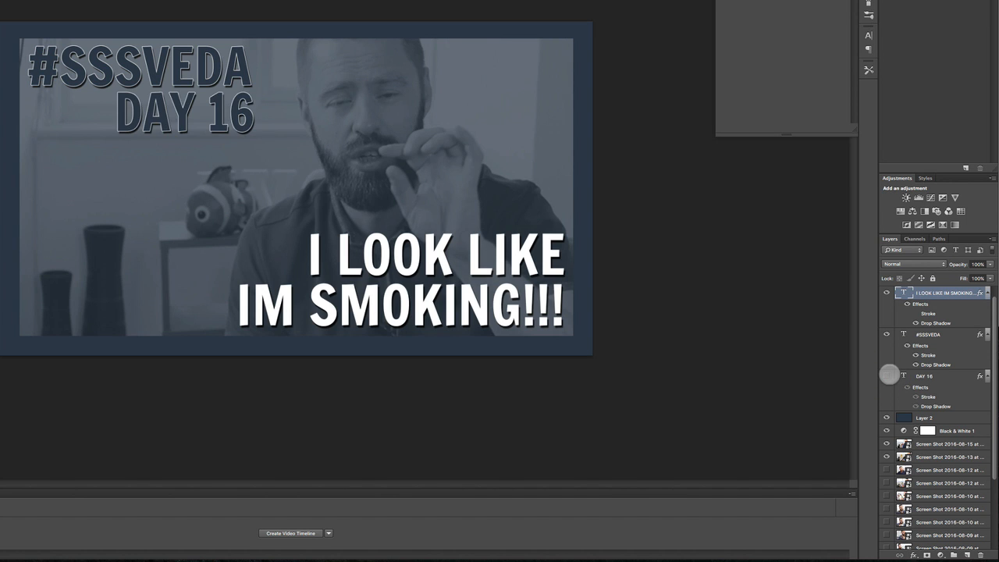
click(889, 376)
click(888, 375)
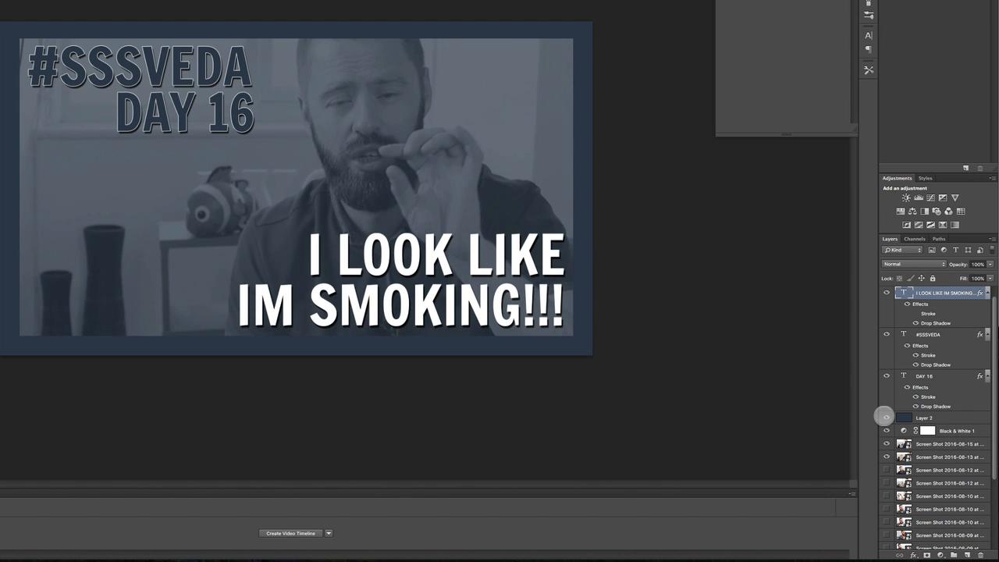
- Hide the blue Layer 2 overlay and the Black & White 1 adjustment layer to expose the colour screenshot
click(886, 417)
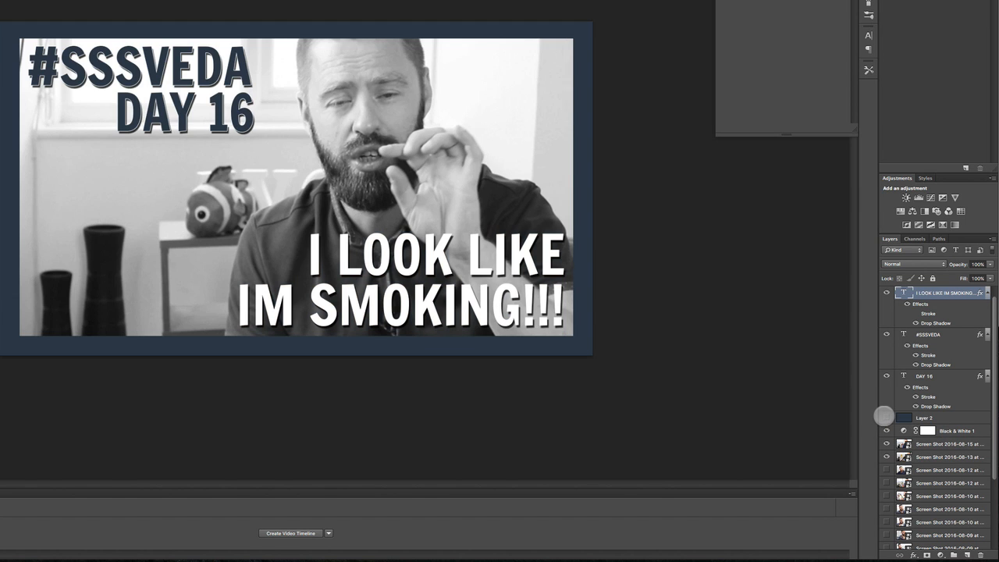
click(885, 417)
click(885, 417)
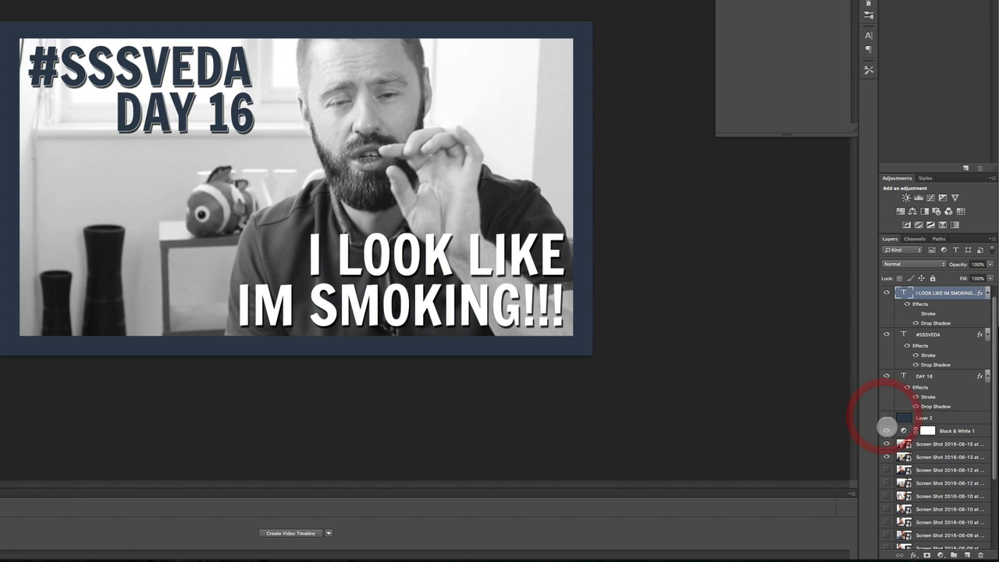
click(885, 431)
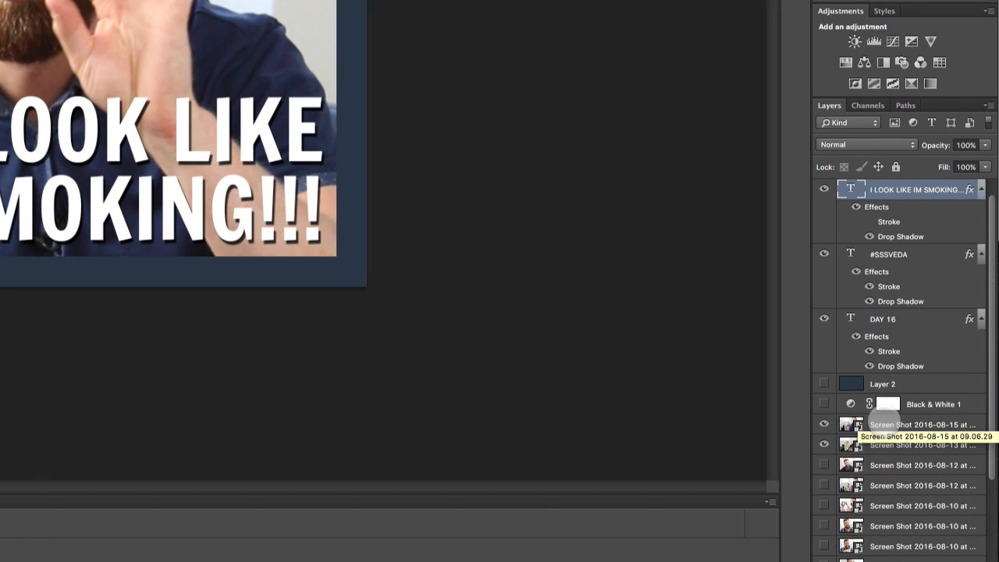
- Try a new Black & White adjustment layer above the 2016-08-15 screenshot, and delete it again
click(882, 423)
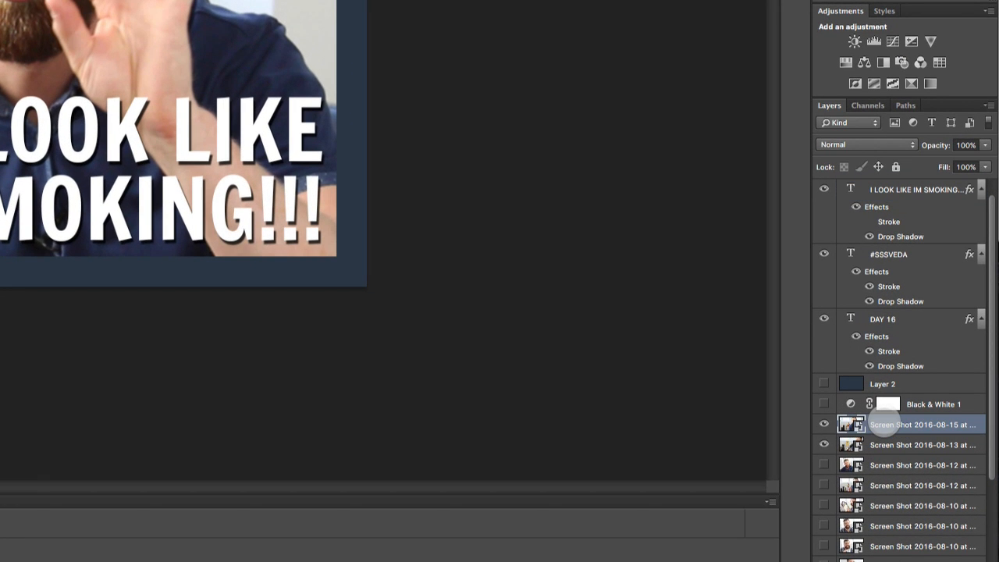
click(883, 63)
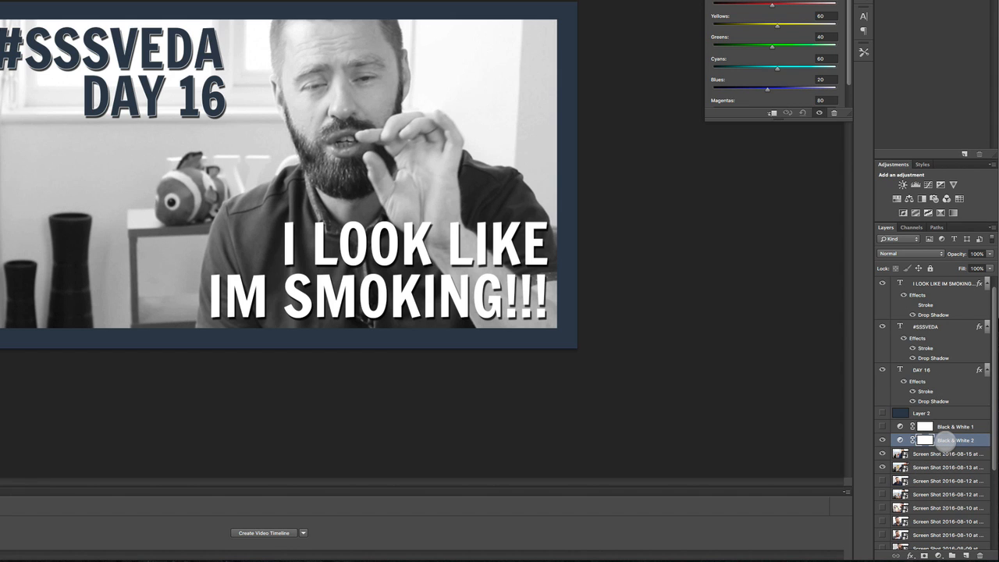
key(Delete)
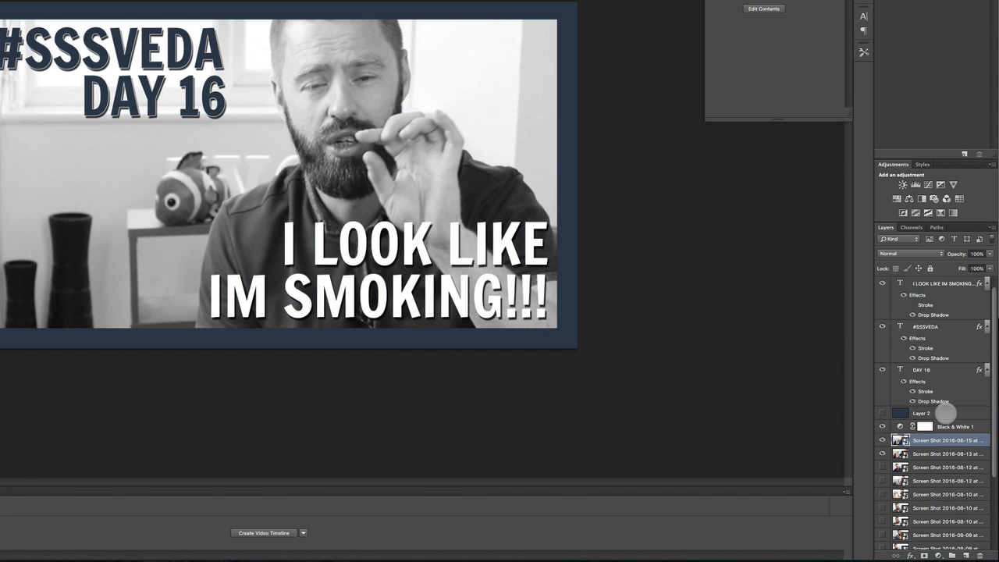
- Toggle the DAY 16 text and the blue Layer 2 overlay to compare the thumbnail, leaving Layer 2 hidden
click(884, 401)
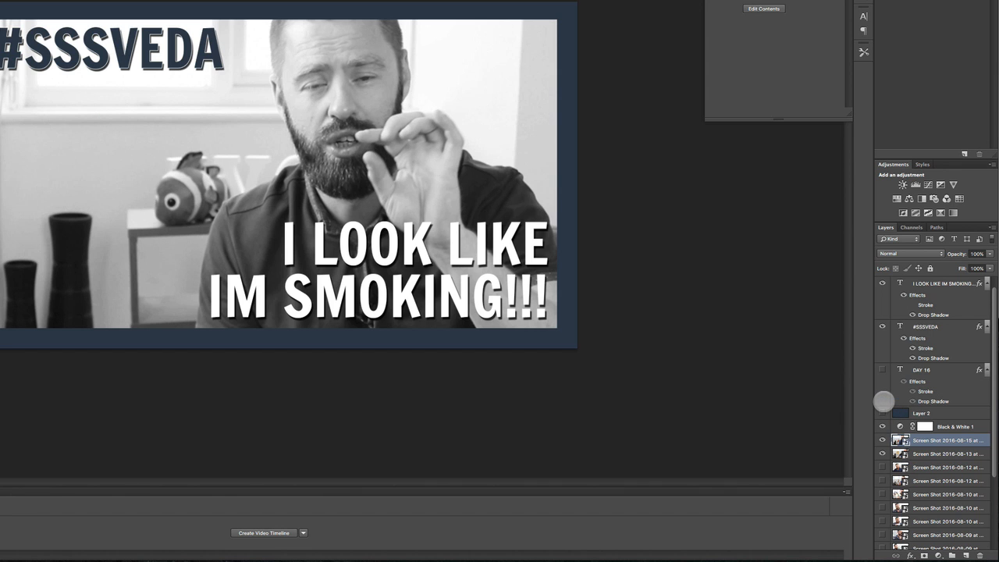
click(884, 402)
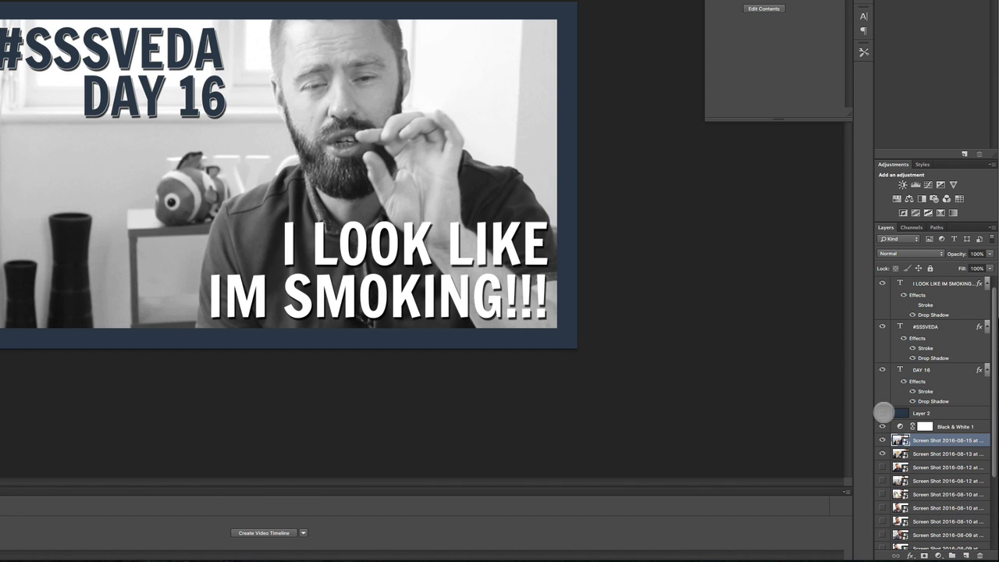
click(883, 413)
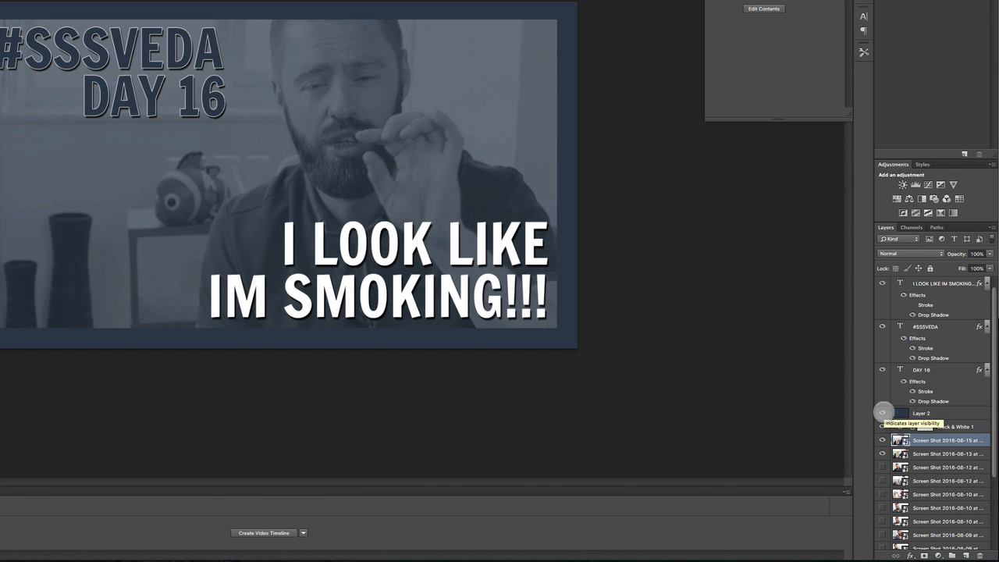
click(883, 412)
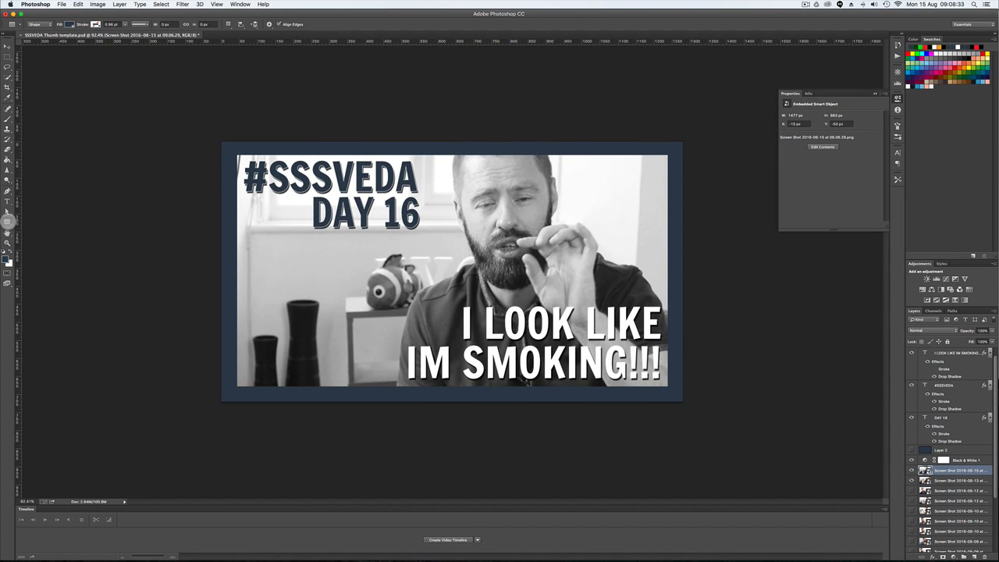
- Draw a dark blue borderless rectangle about 1357 × 781 px over the whole canvas, above the 2016-08-15 screenshot layer
drag(211, 130, 701, 412)
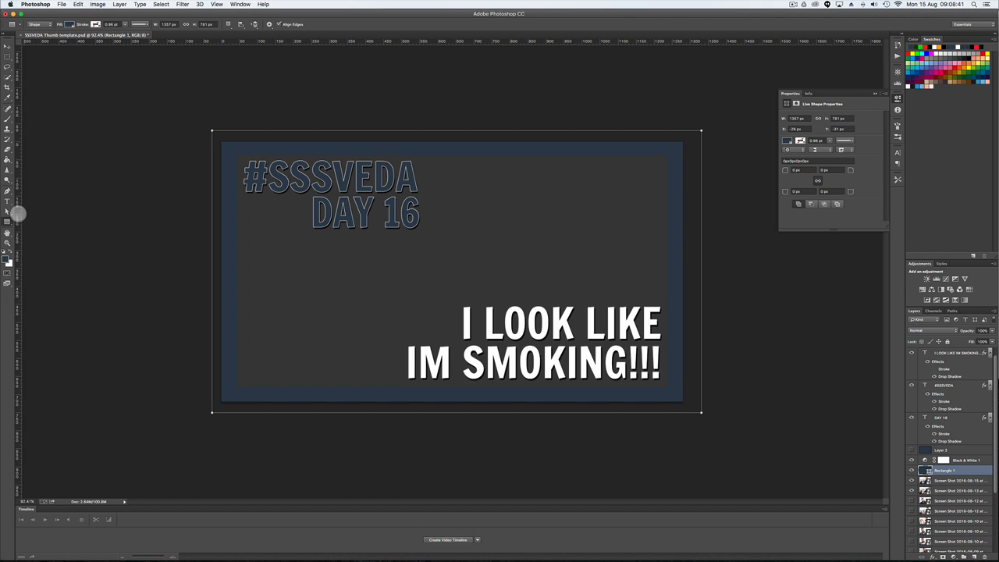
click(8, 47)
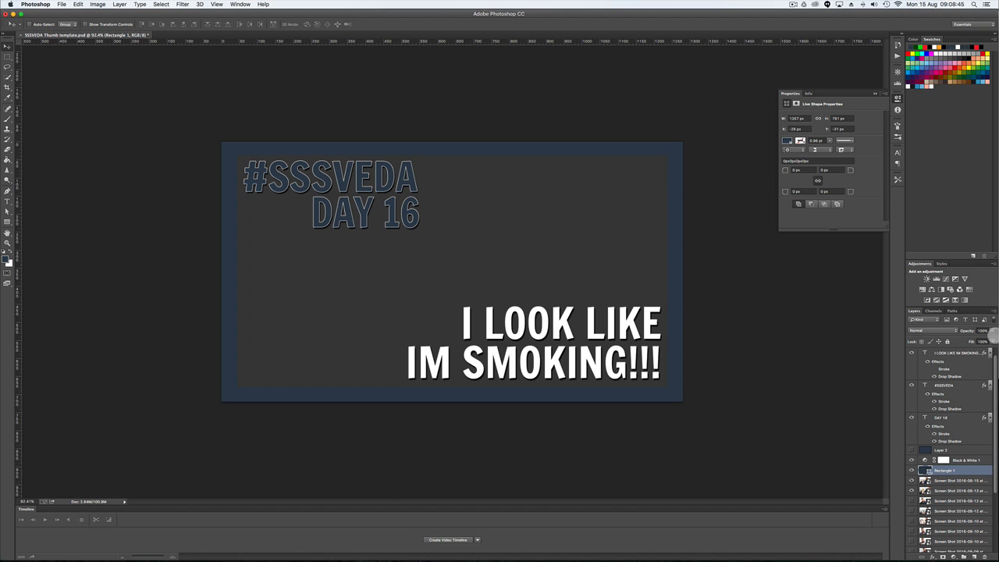
- Lower the dark blue rectangle's opacity to 70% and move its layer above the Black & White 1 adjustment layer
click(993, 330)
mouse_move(989, 336)
mouse_down()
mouse_move(968, 338)
mouse_move(982, 337)
mouse_up()
click(967, 468)
drag(966, 468, 966, 460)
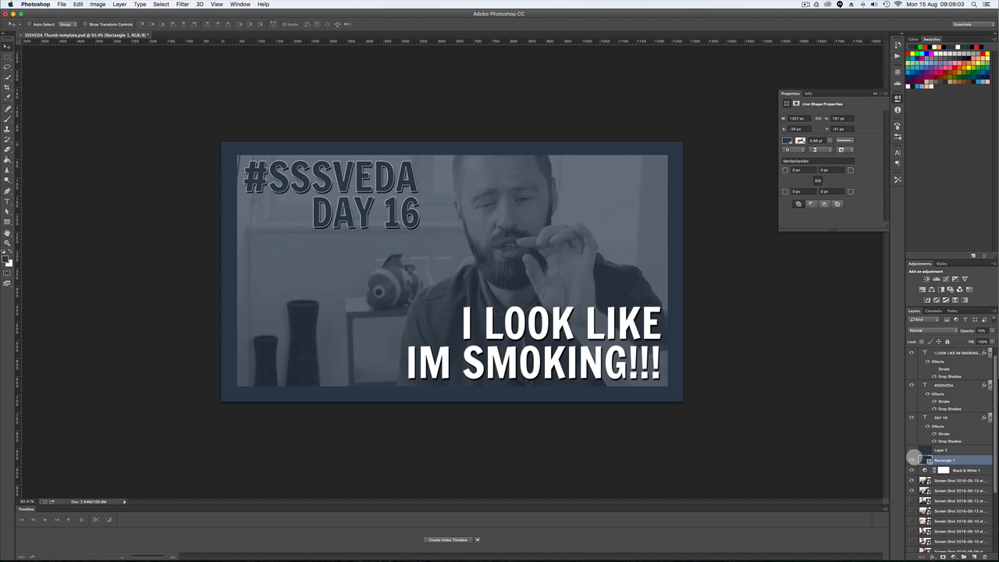
- Show the blue Layer 2 overlay again and delete the dark blue Rectangle 1 layer
click(912, 450)
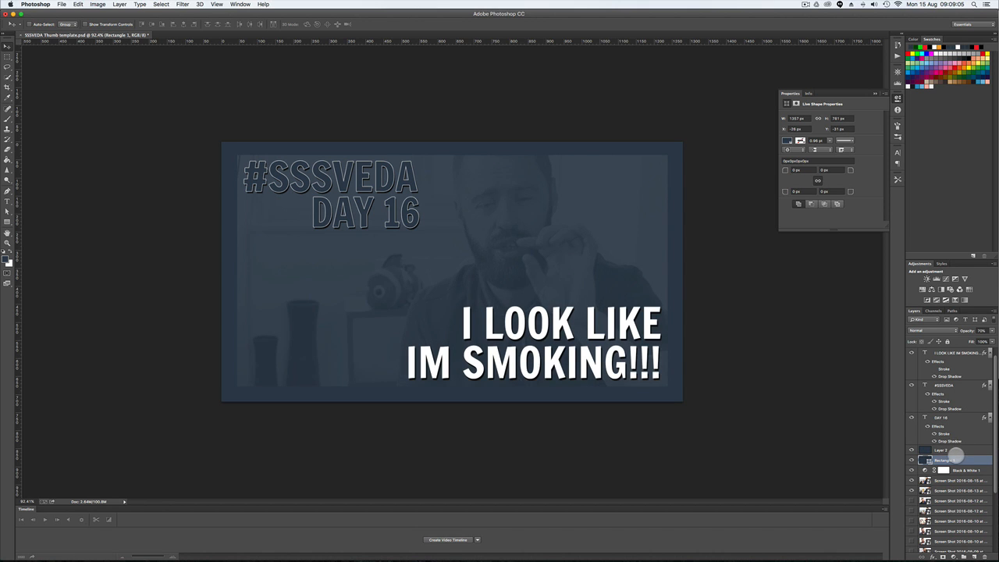
key(BackSpace)
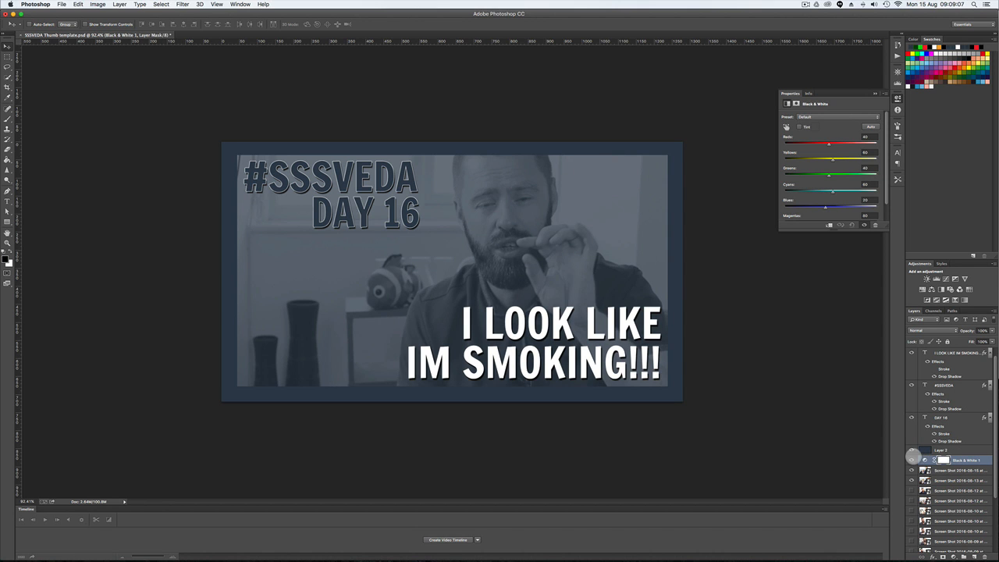
scroll(926, 387, up, 1)
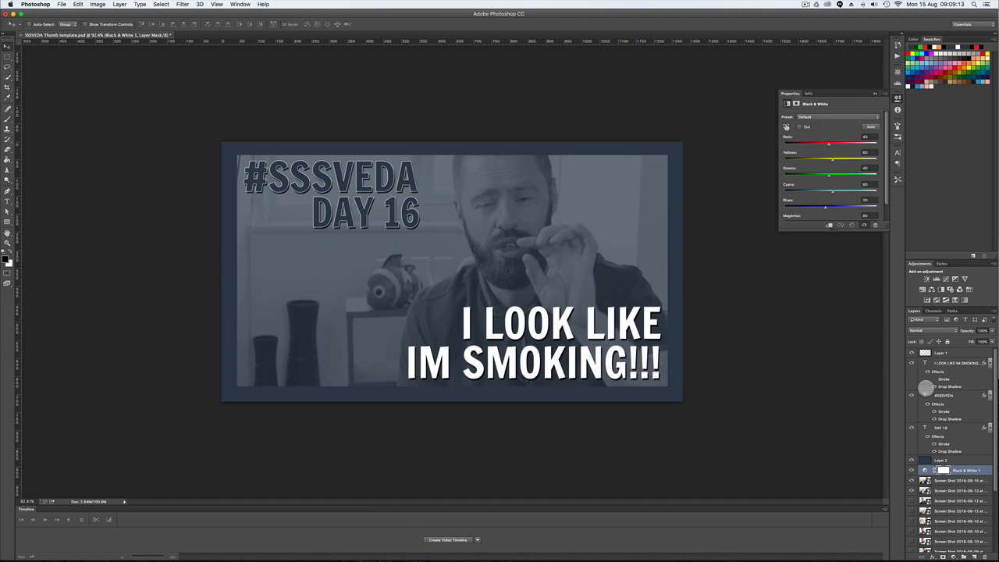
- Enlarge the 2016-08-15 screenshot to about 2529 × 1476 px and reposition it so the man's face fills the canvas
key(super+t)
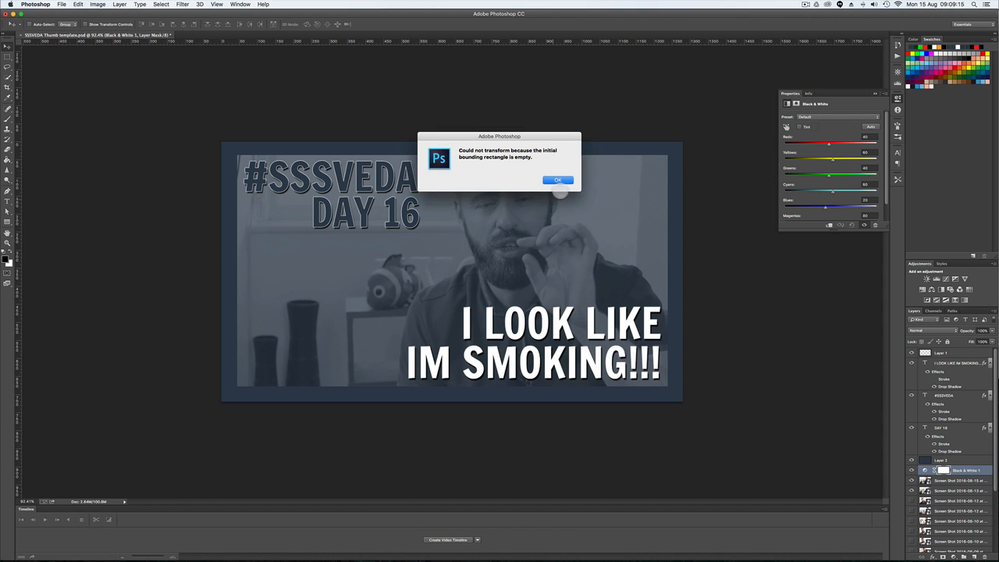
click(559, 181)
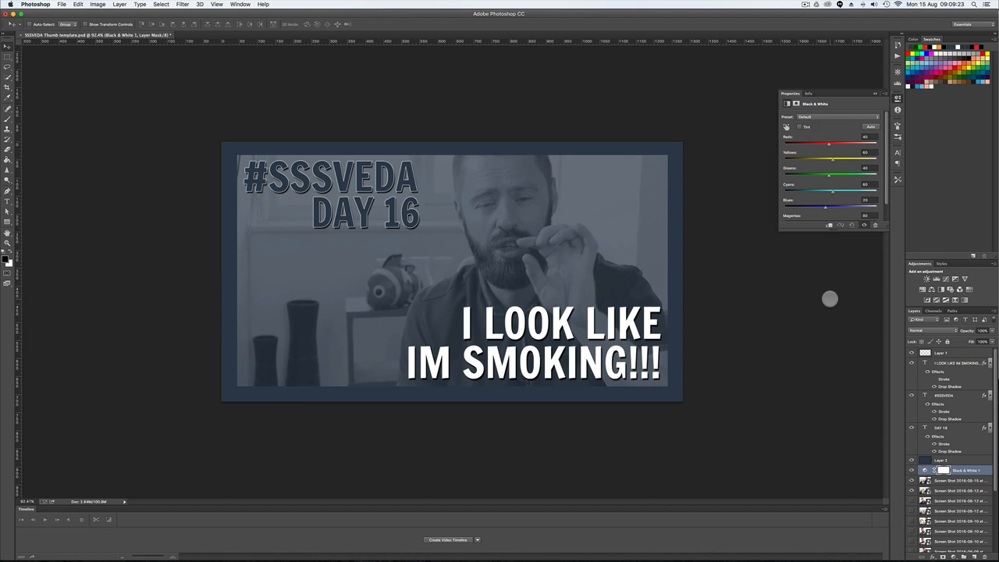
click(959, 481)
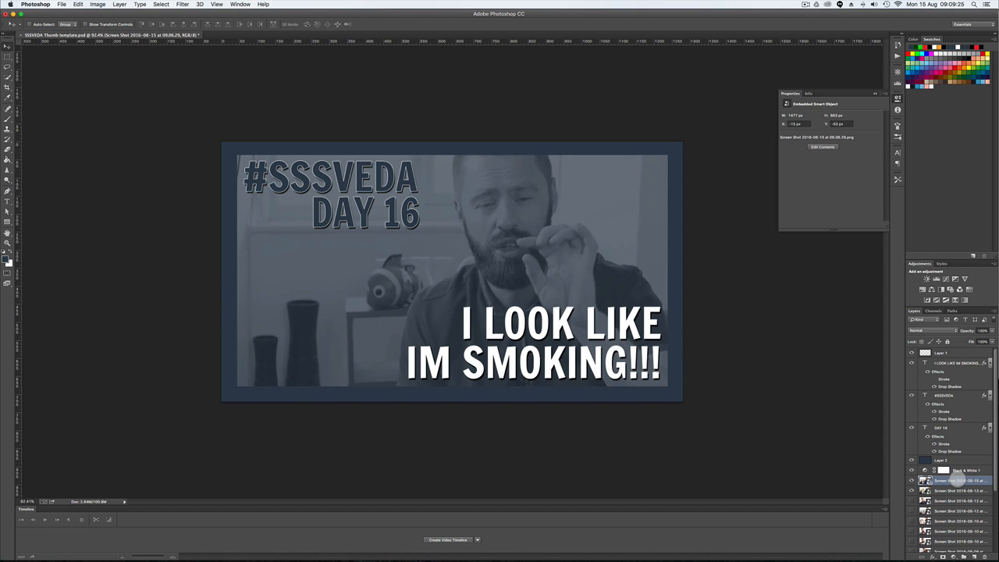
key(super+t)
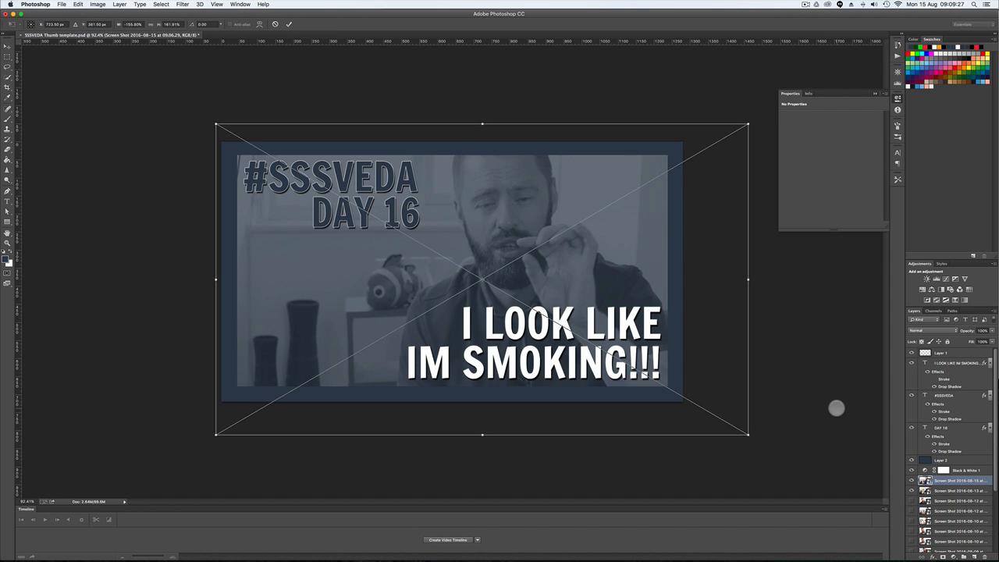
key(super+minus)
drag(669, 164, 866, 49)
drag(452, 234, 310, 377)
key(Return)
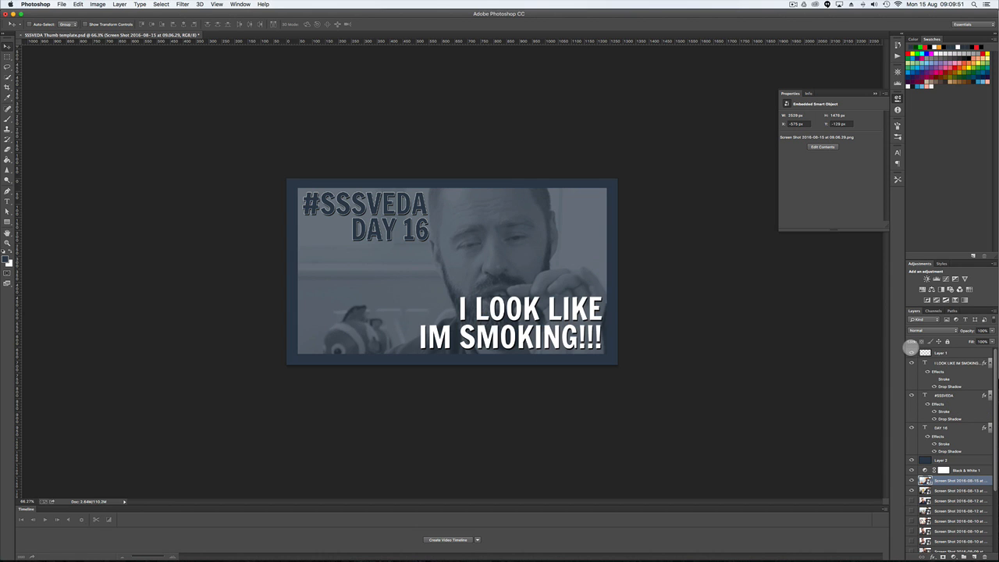
- Toggle the visibility of the Layer 1 border to compare the thumbnail with and without it
click(911, 352)
click(911, 352)
click(912, 352)
click(911, 352)
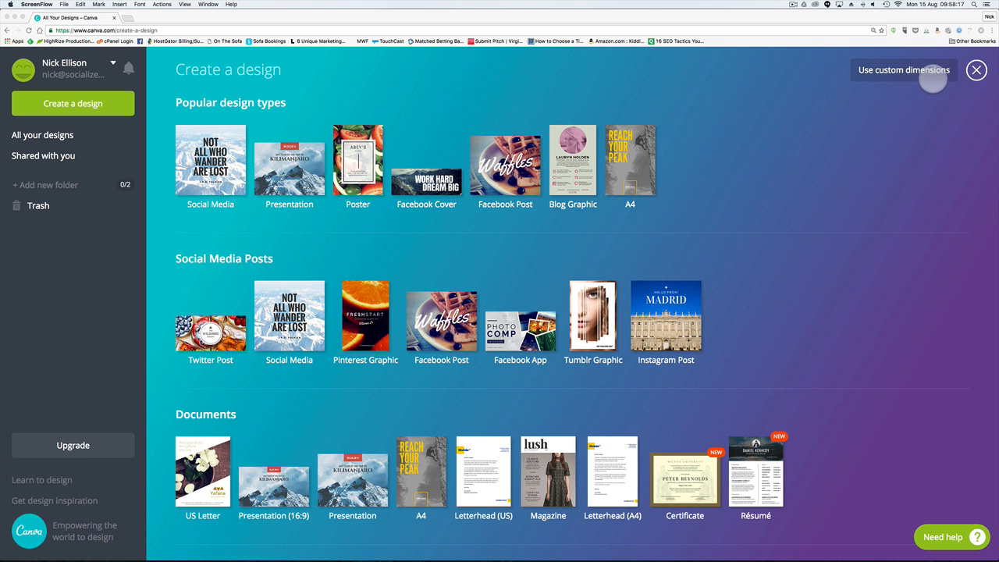
- Create a new Canva design with custom dimensions of 1280 × 720 px
click(921, 70)
click(921, 70)
click(920, 69)
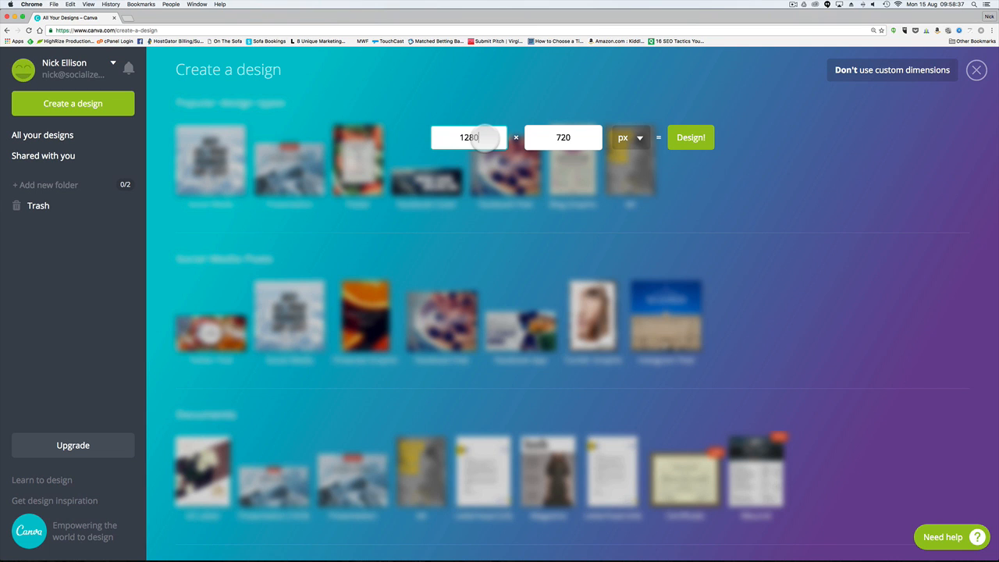
click(701, 139)
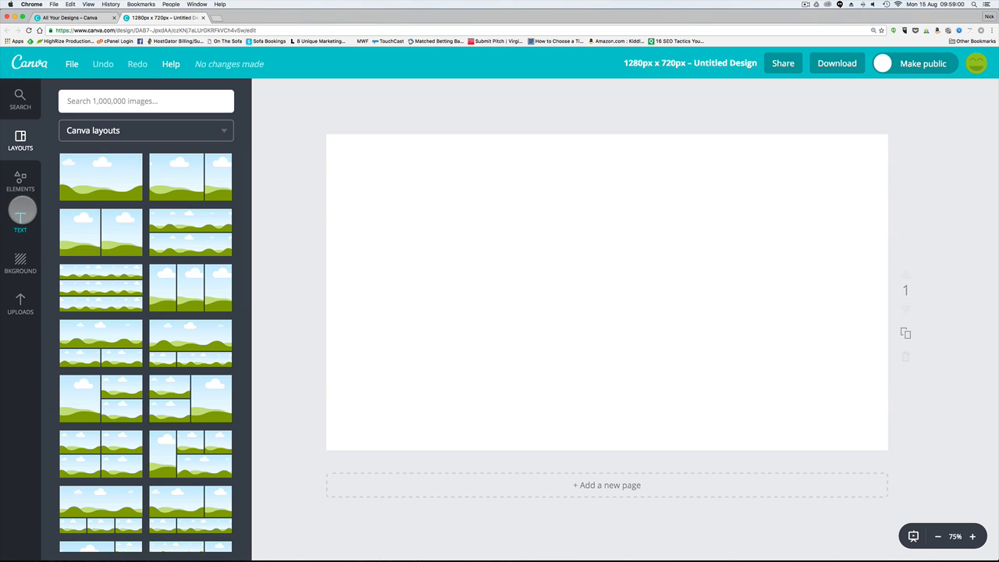
- Add the free photo frame with a white diagonal line and yellow corner triangle from the Frames elements
click(21, 186)
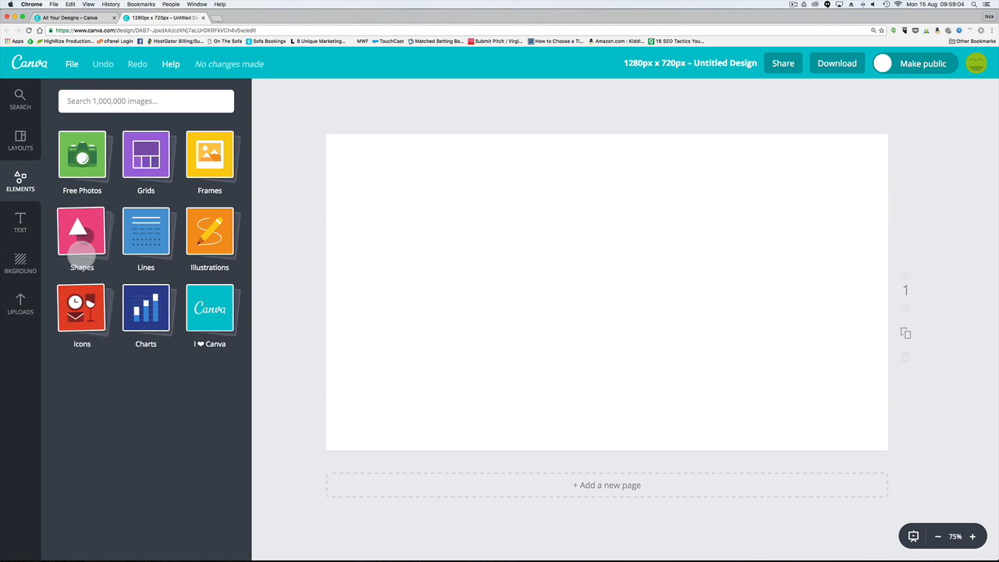
click(82, 230)
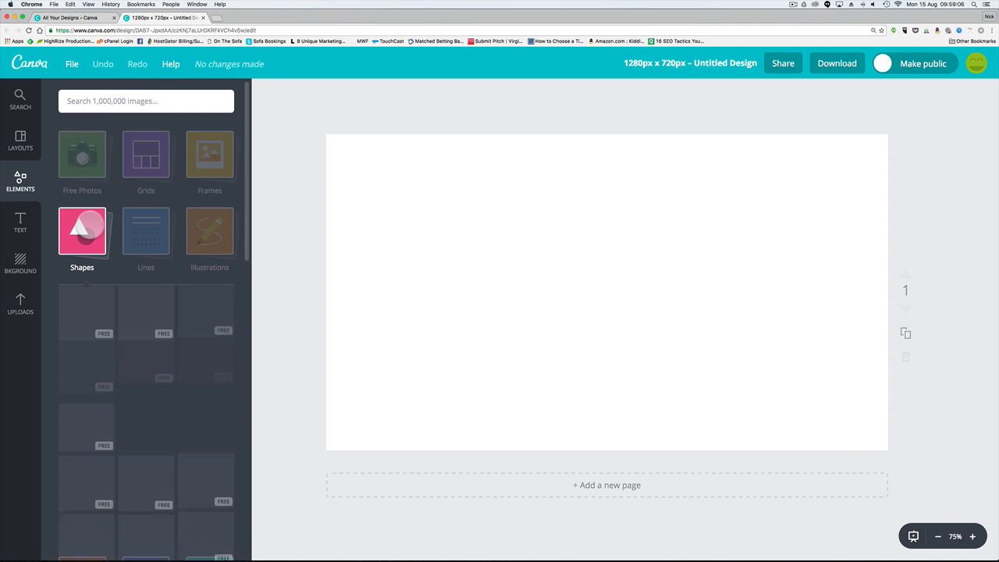
click(146, 160)
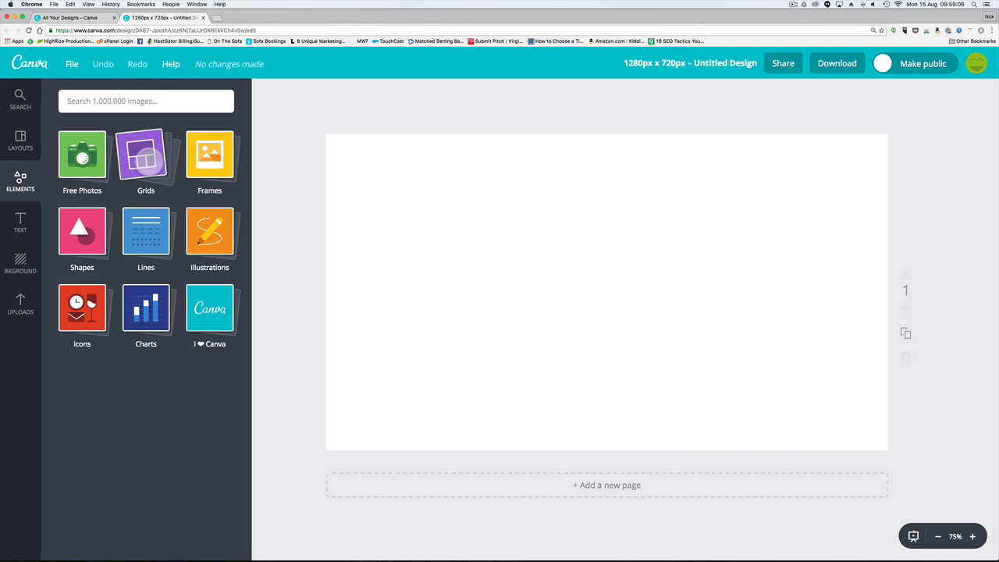
click(212, 156)
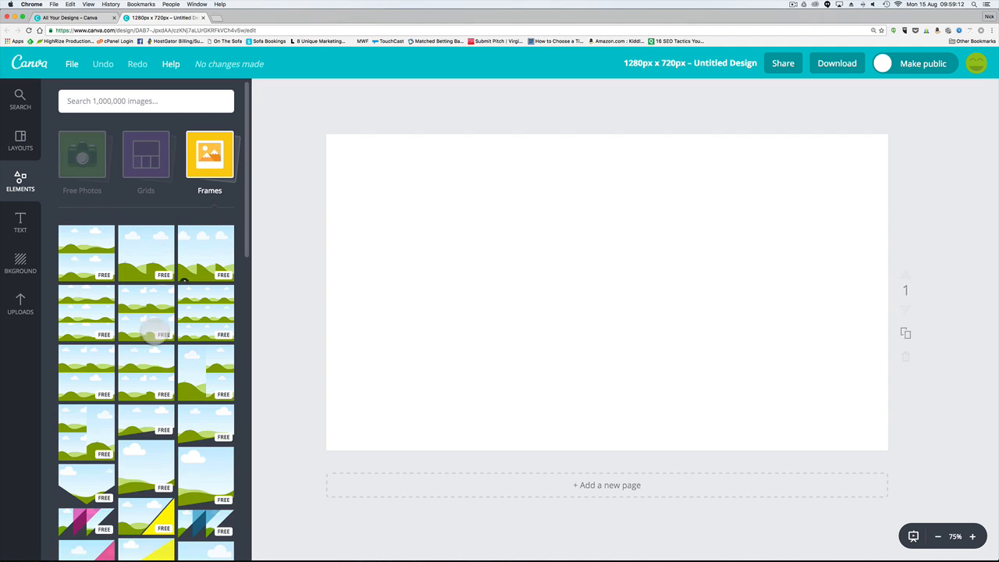
scroll(148, 344, down, 6)
scroll(150, 347, down, 2)
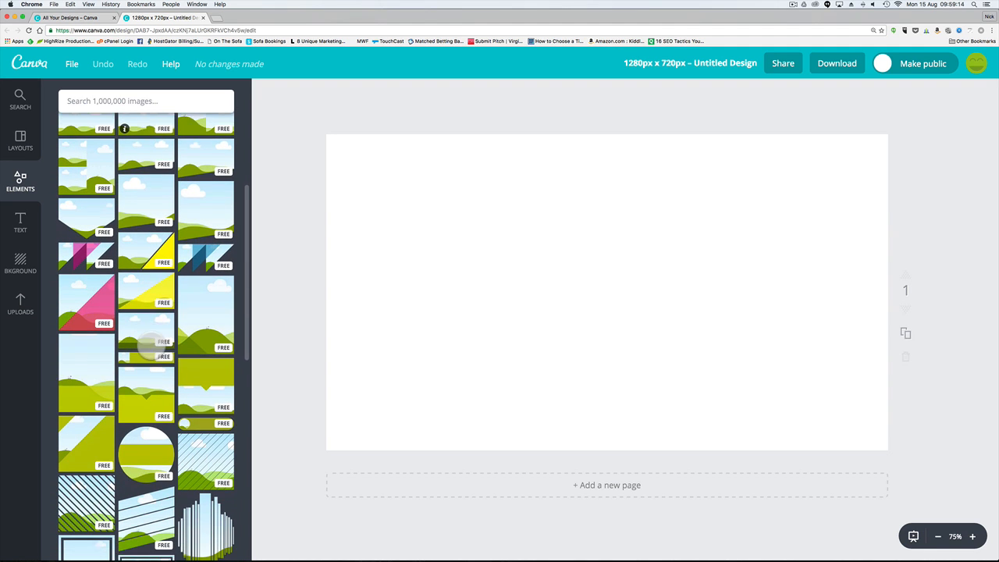
click(157, 234)
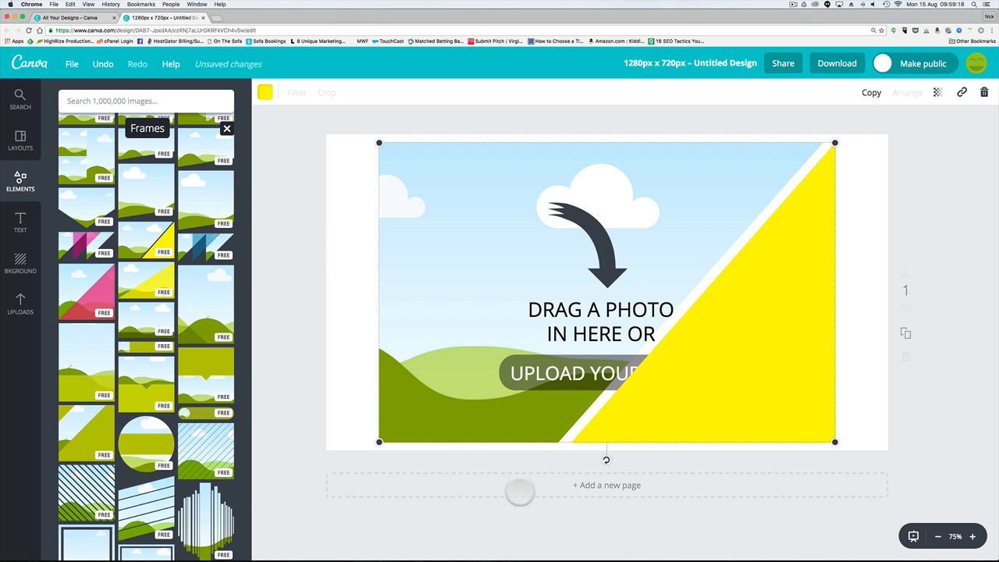
- Enlarge the diagonal photo frame to cover the whole page and nudge it slightly downward
drag(379, 442, 325, 478)
drag(835, 143, 907, 127)
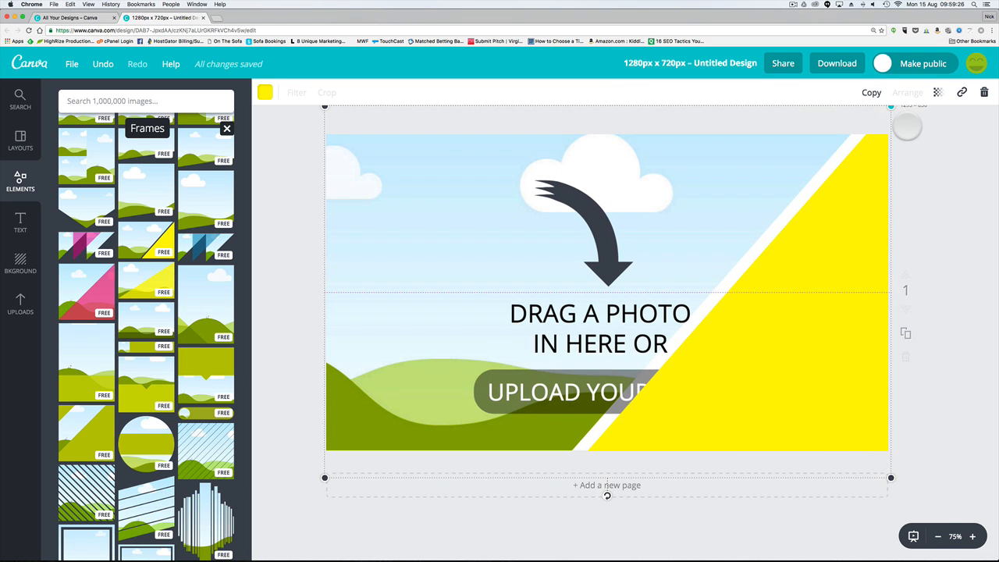
mouse_move(755, 280)
mouse_down()
mouse_move(758, 261)
mouse_move(756, 284)
mouse_up()
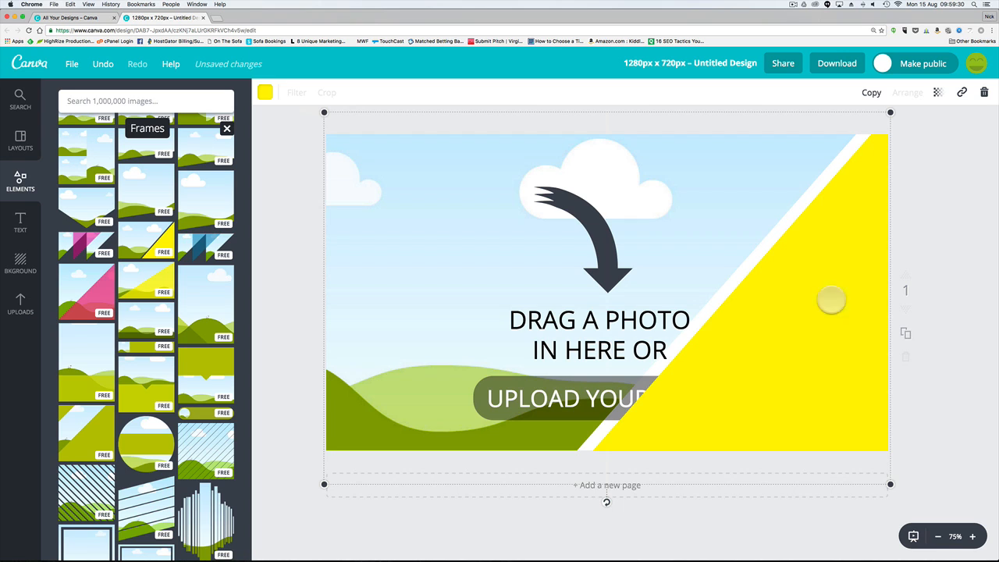
click(960, 296)
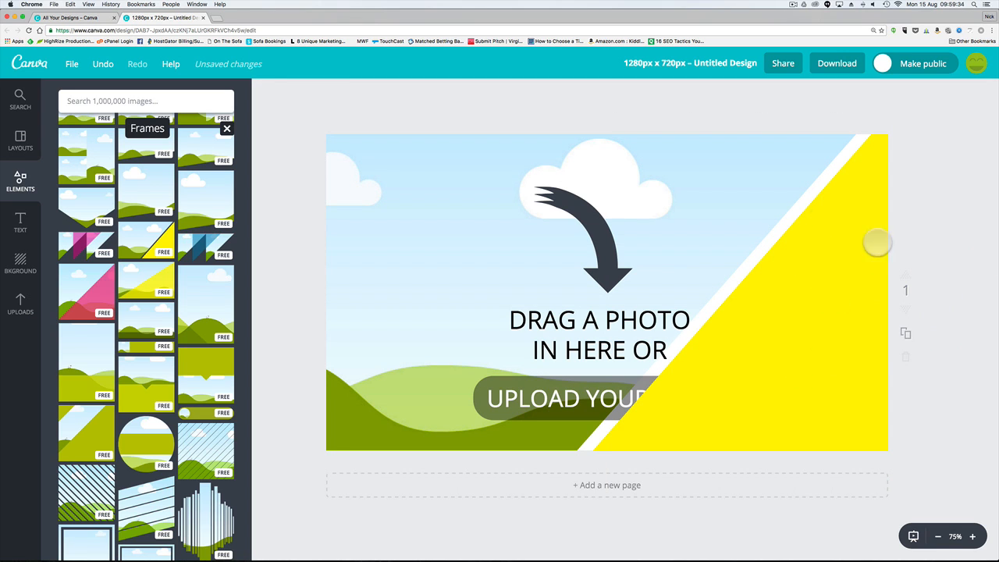
- Change the frame's yellow triangle to the custom dark blue colour 36404e
click(781, 356)
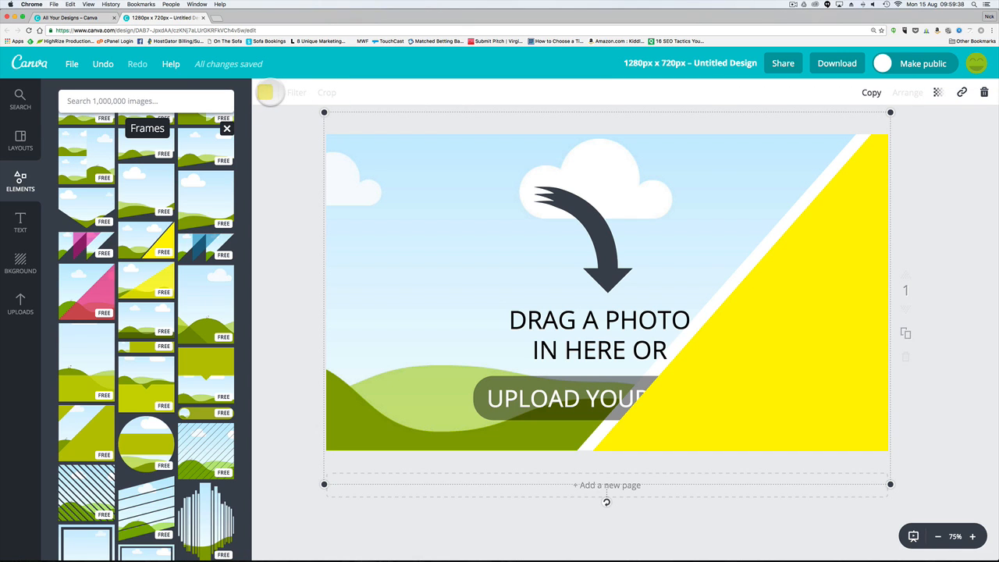
click(265, 92)
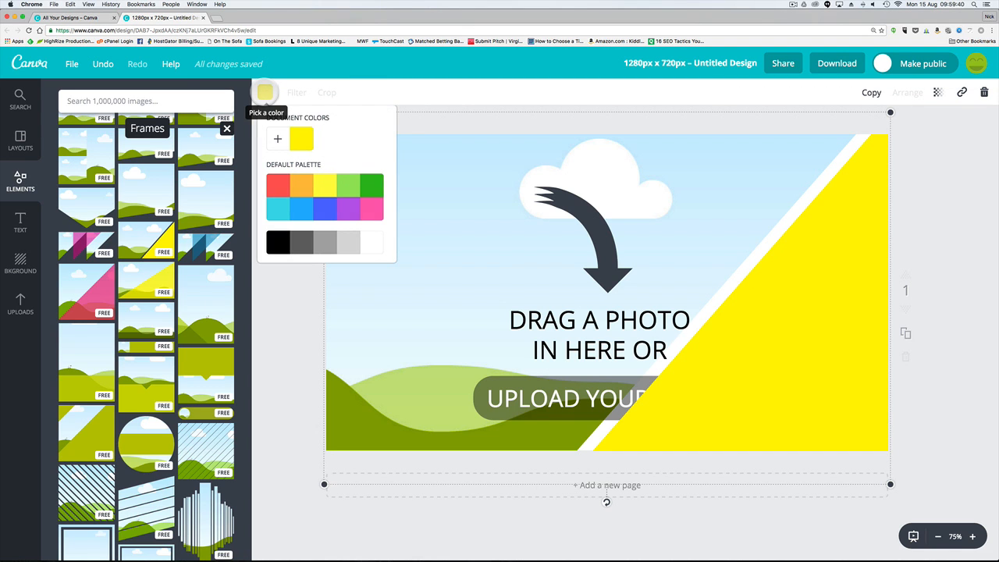
click(278, 139)
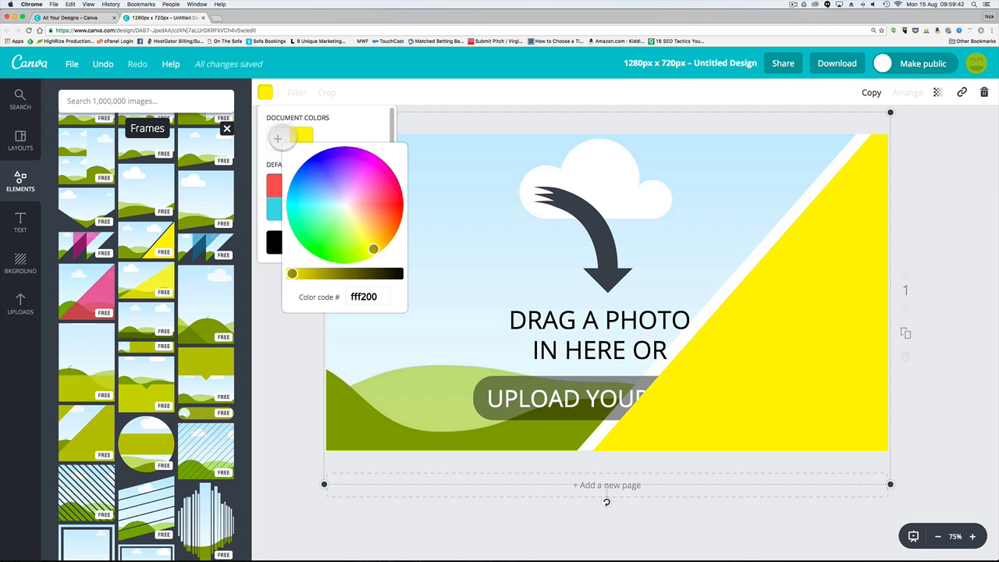
key(super+Tab)
click(383, 297)
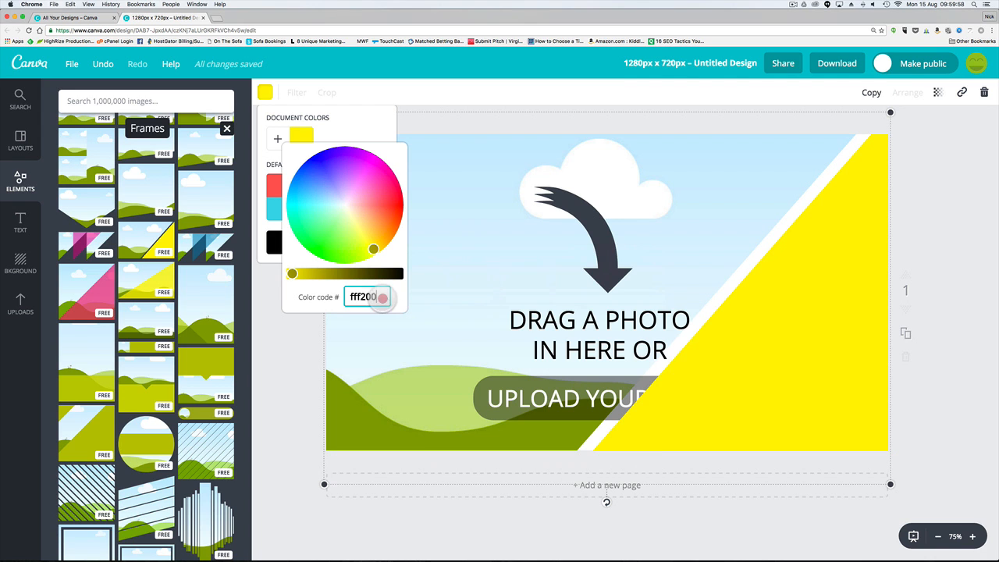
drag(382, 298, 330, 297)
key(super+c)
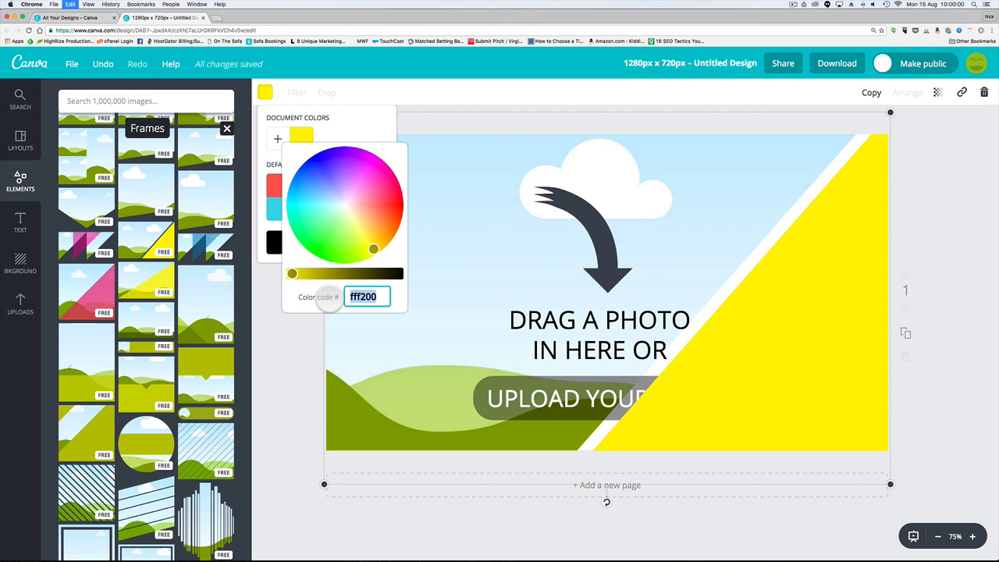
key(super+v)
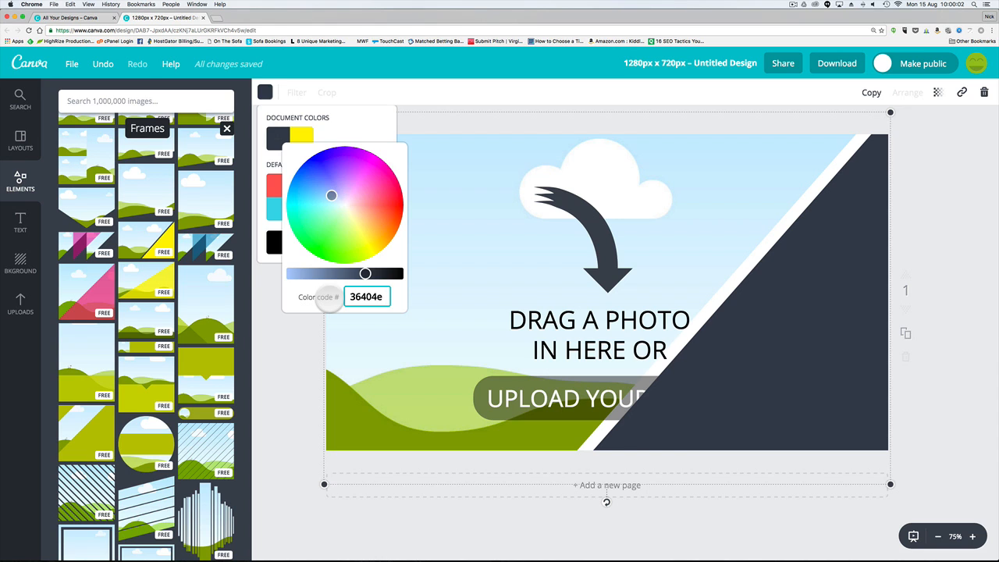
key(Return)
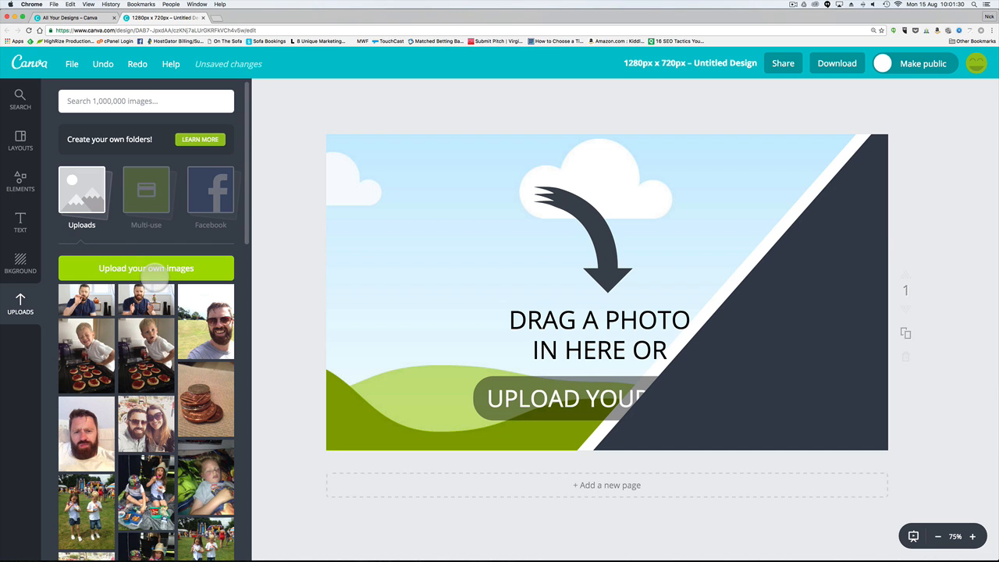
- Place the uploaded photo of the bearded man with both hands raised into the diagonal frame
click(144, 299)
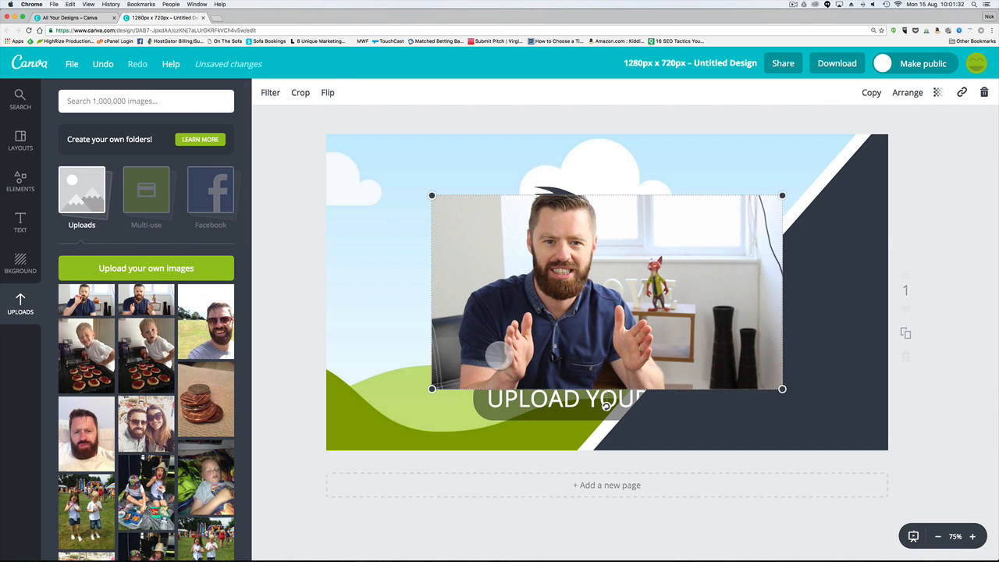
drag(783, 195, 957, 105)
click(645, 211)
drag(645, 212, 669, 217)
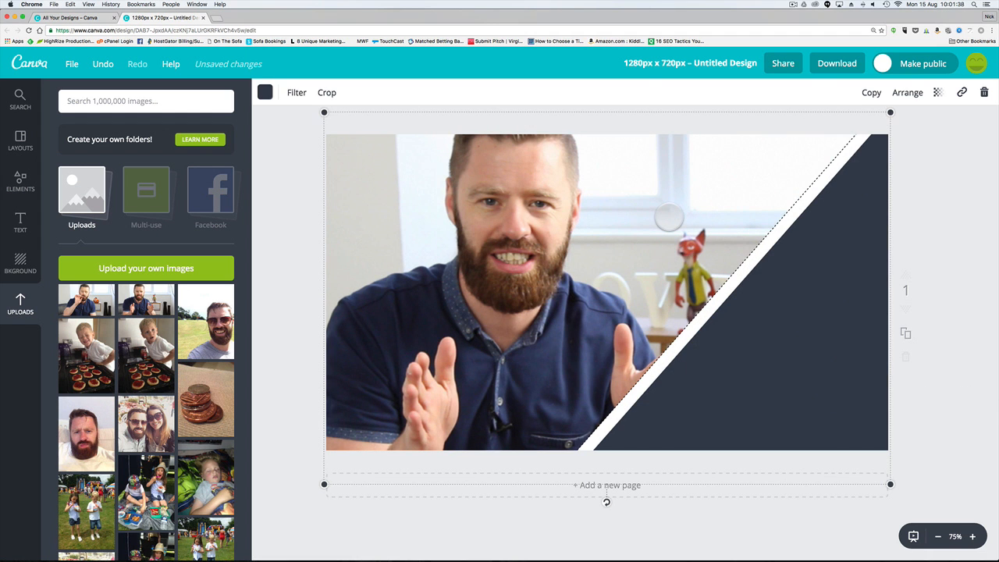
- Shift the photo slightly to the left inside the diagonal frame and apply the new crop
double_click(669, 217)
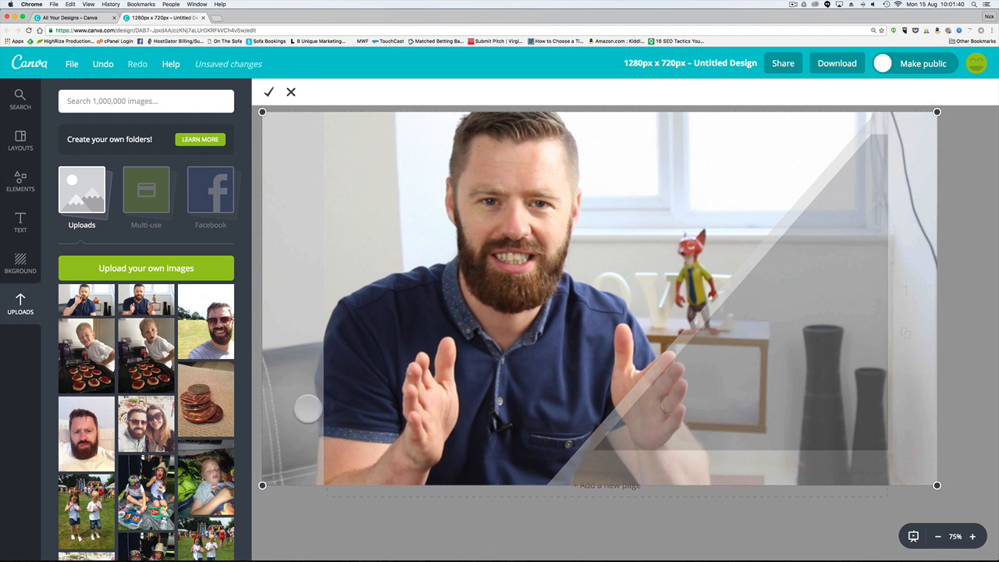
drag(252, 486, 319, 453)
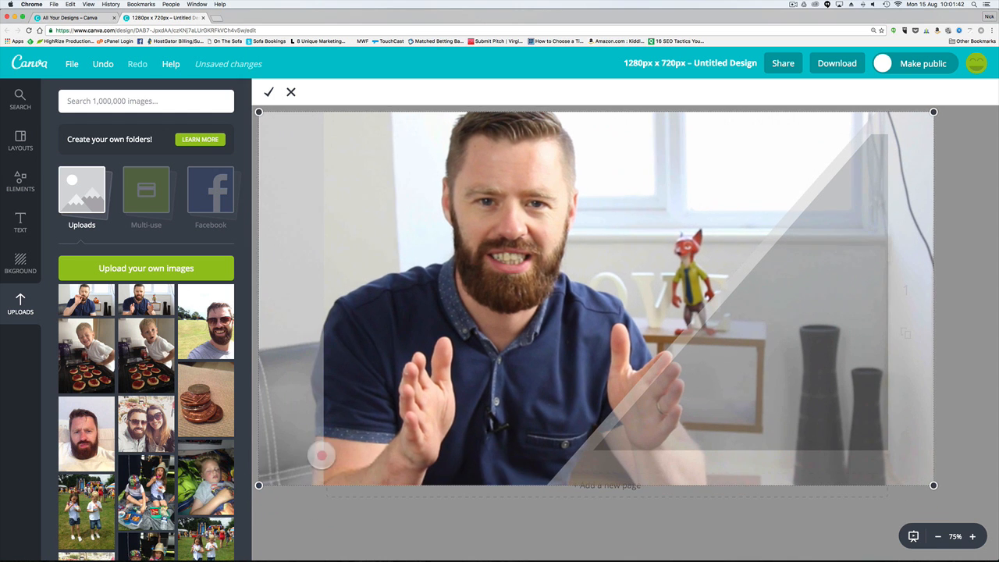
mouse_move(279, 485)
mouse_down()
mouse_move(252, 489)
mouse_move(289, 476)
mouse_up()
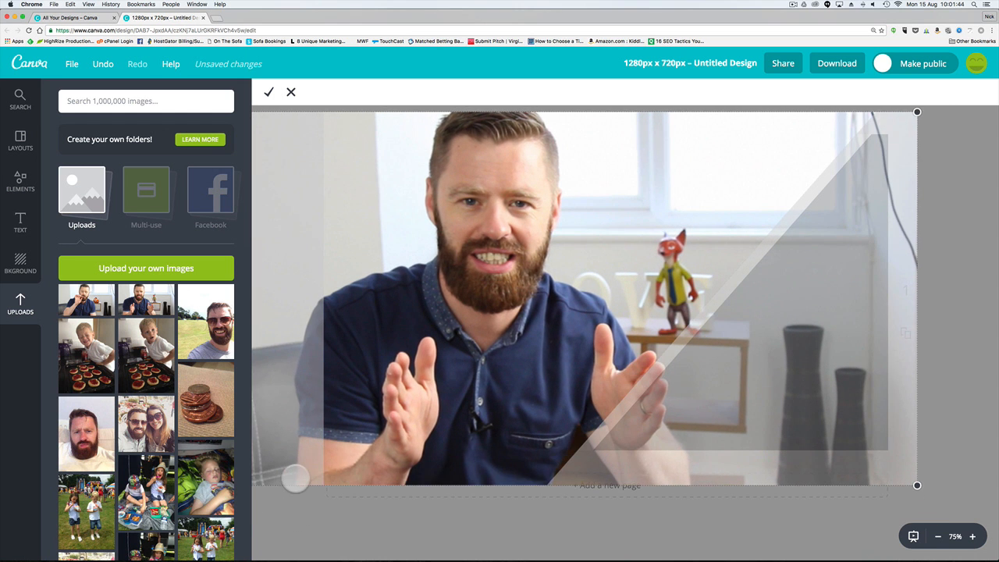
click(294, 478)
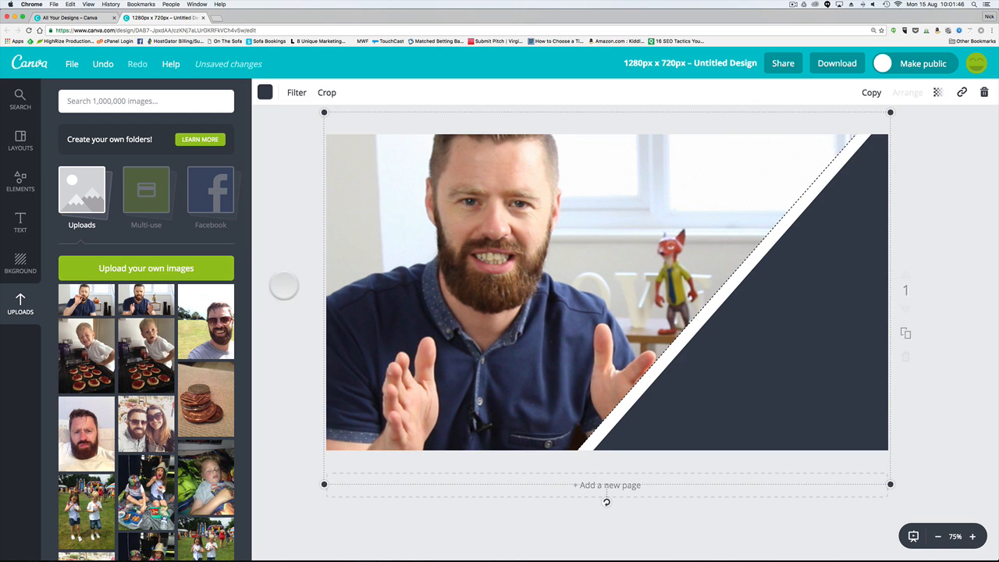
click(285, 286)
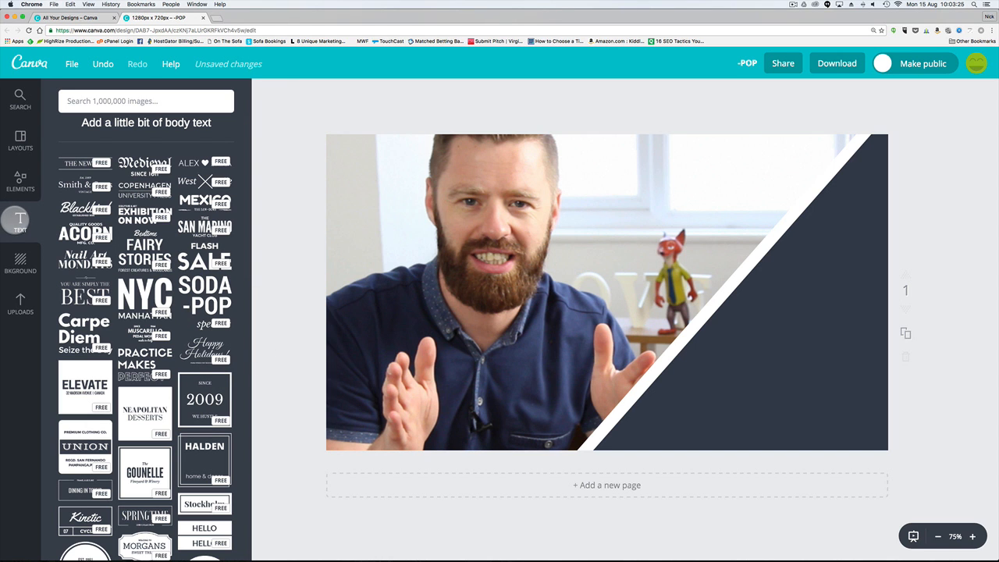
- Add the "SODA-POP specials" text design, move it onto the dark triangle and scale it down
click(204, 300)
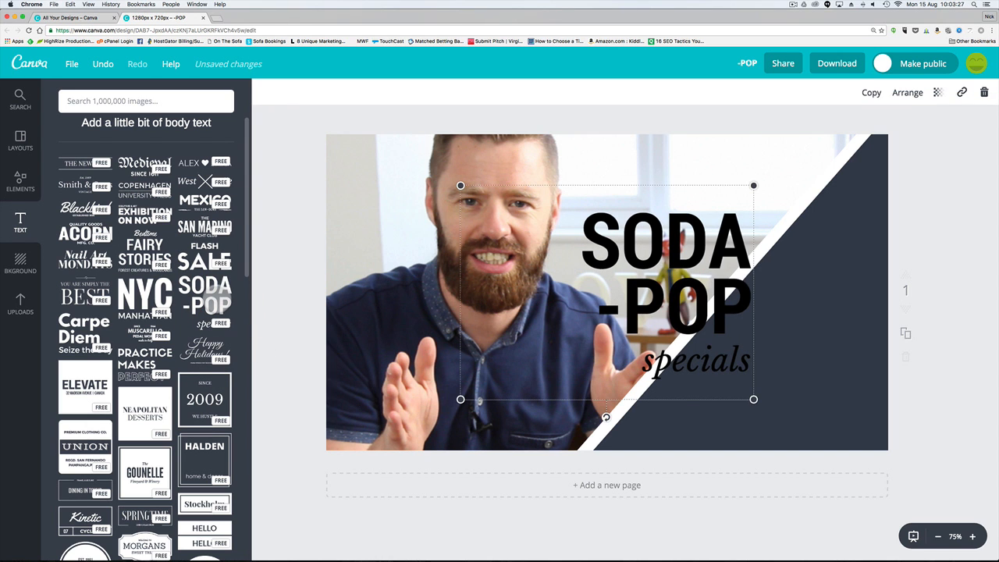
drag(721, 296, 847, 349)
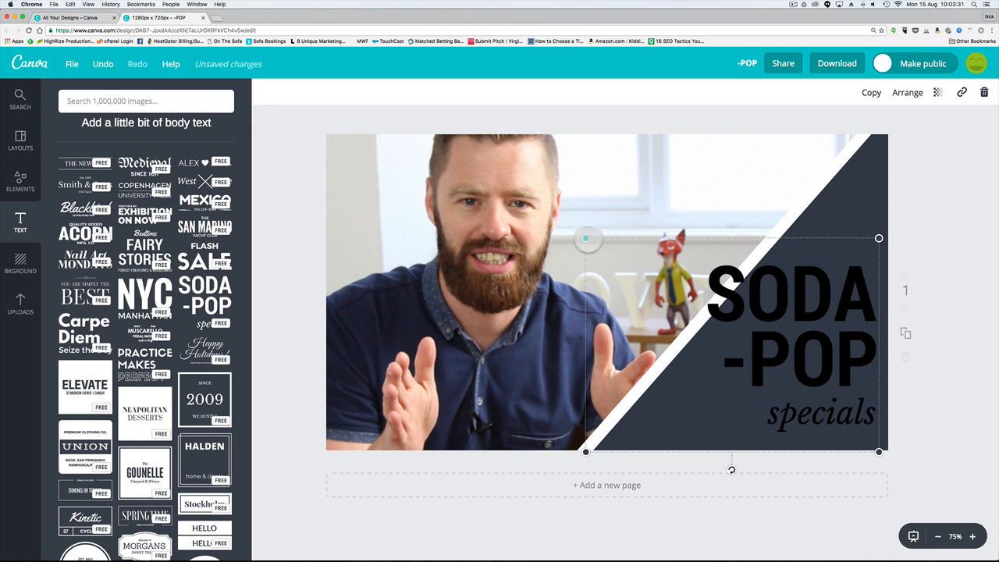
drag(594, 242, 653, 288)
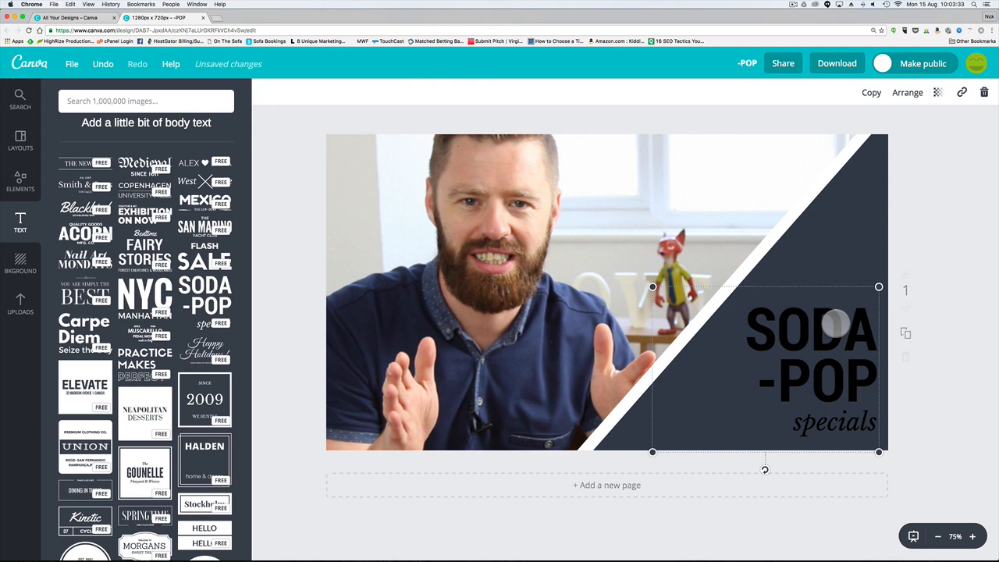
- Replace the word SODA with "#SSSVEDA" and colour that line white
double_click(835, 331)
text(#)
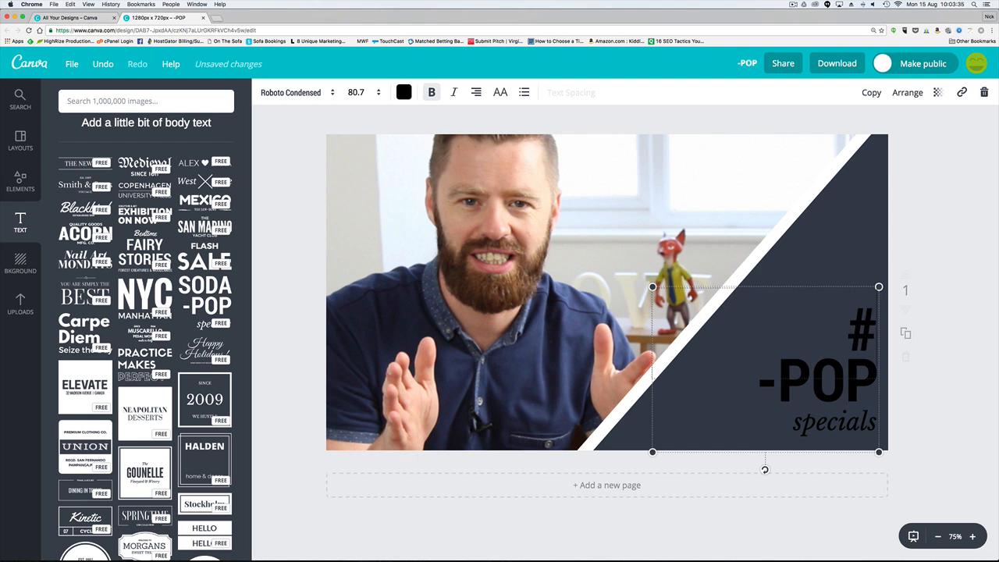
text(SSSVEDA)
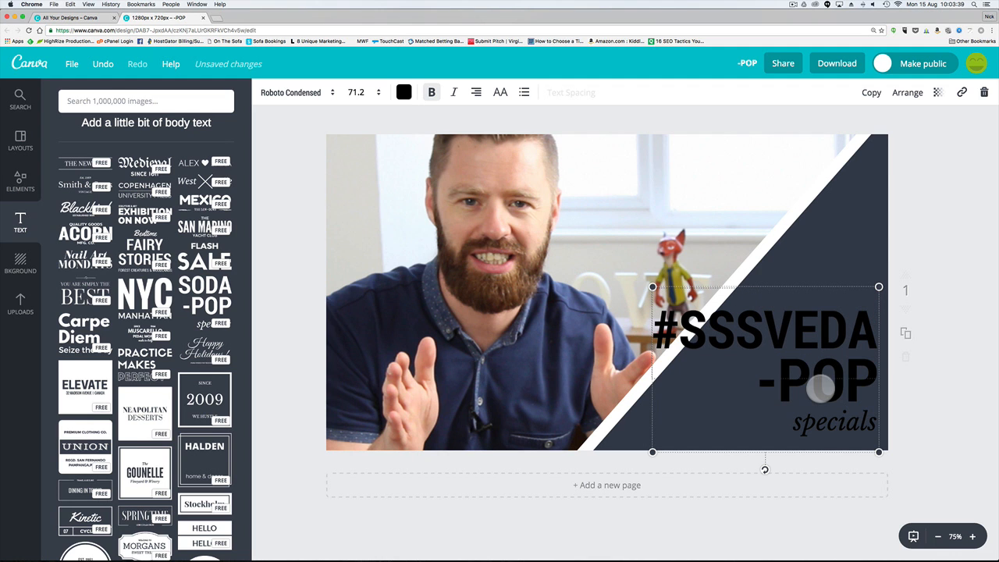
triple_click(820, 388)
triple_click(832, 335)
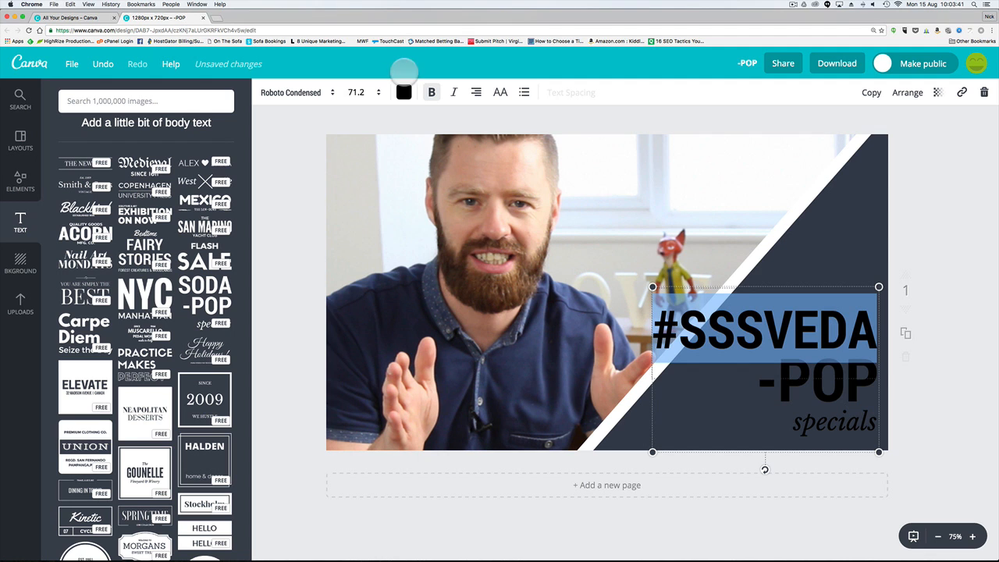
click(403, 92)
click(449, 242)
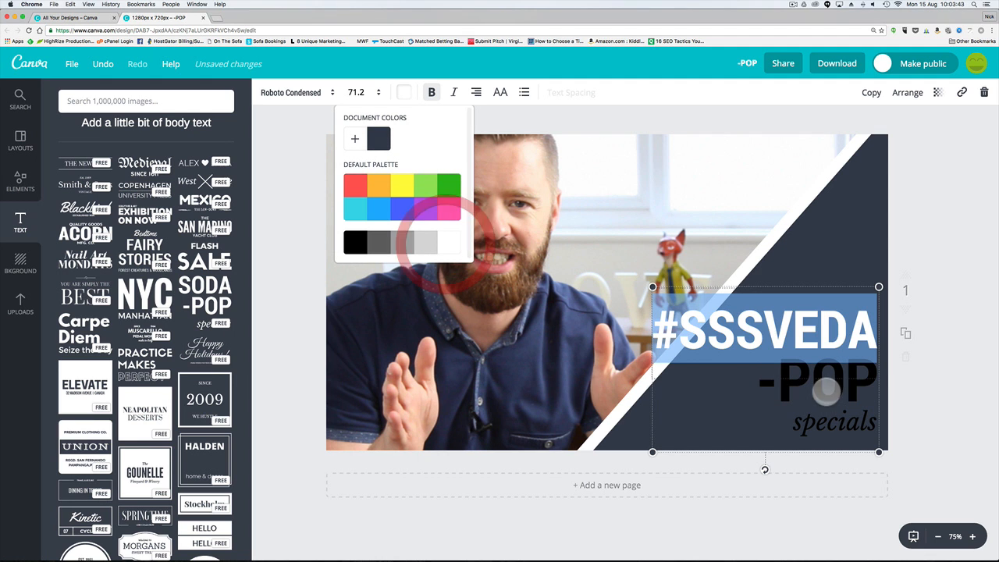
- Replace the "-POP" line with "DAY 2" in white
click(812, 400)
double_click(812, 399)
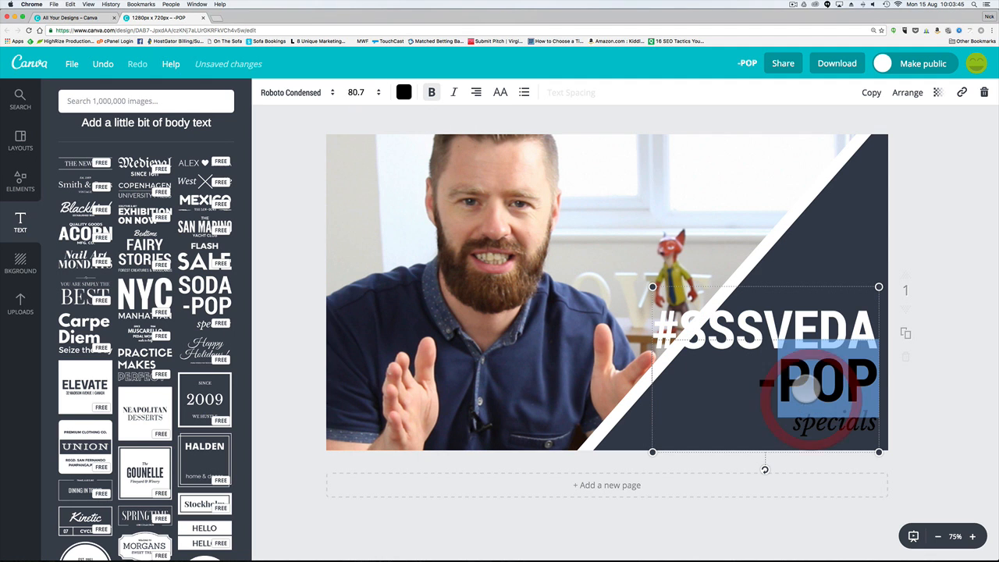
click(403, 92)
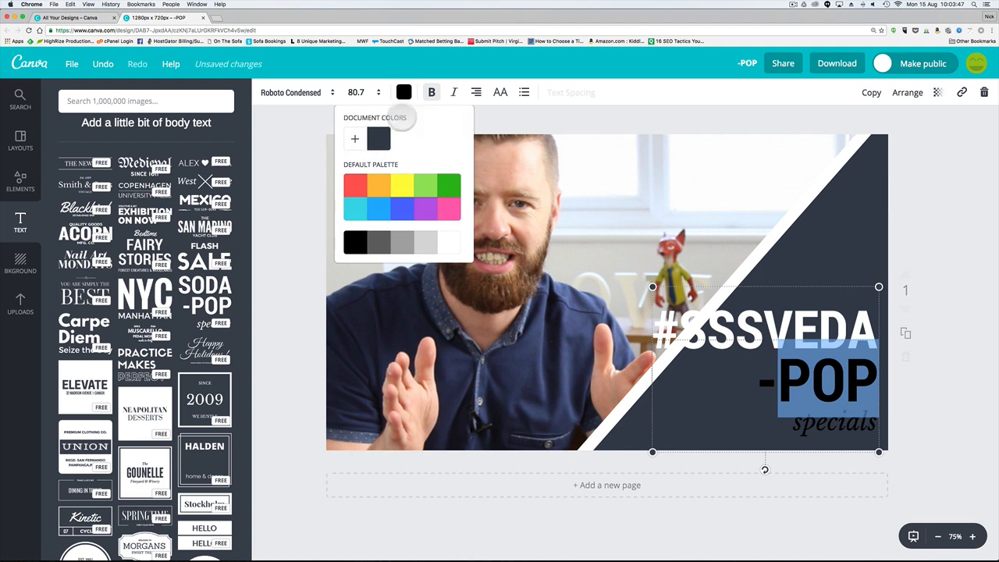
click(449, 244)
text(DAU)
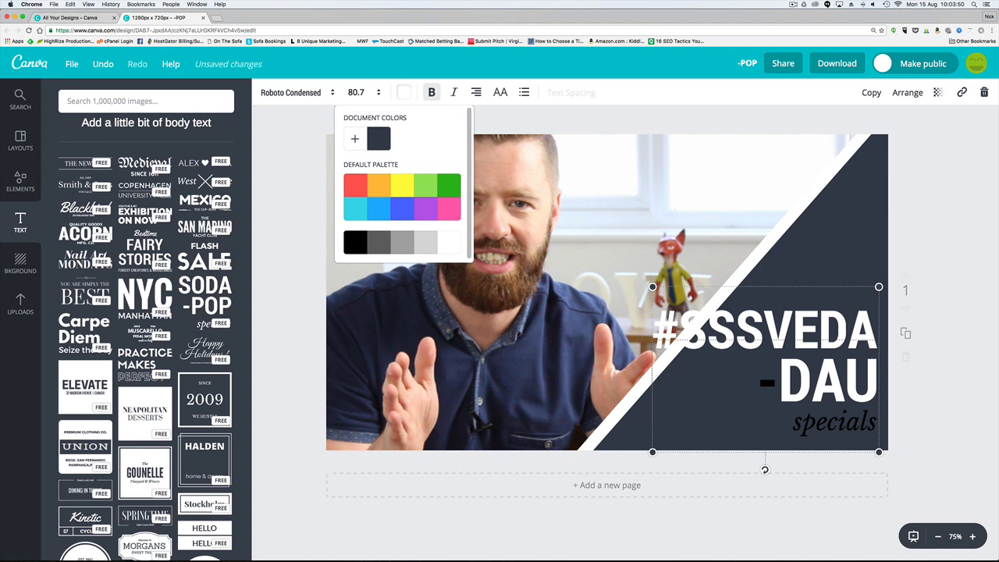
key(BackSpace)
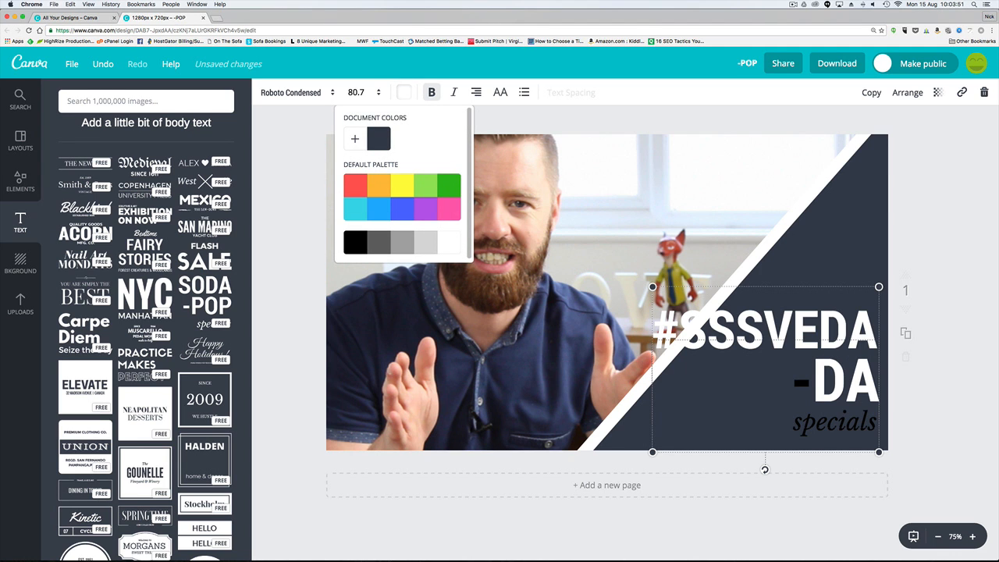
text(Y)
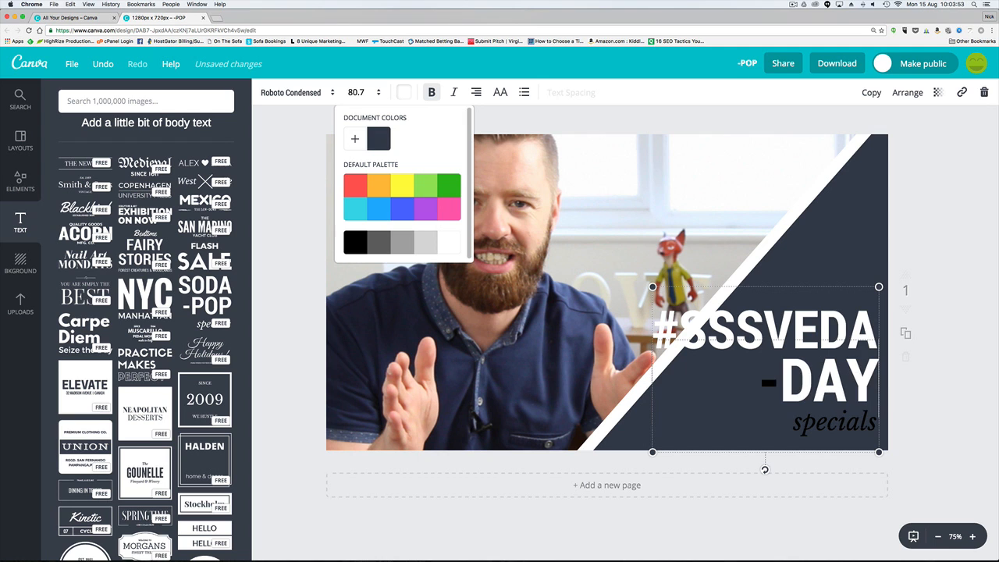
text( 2)
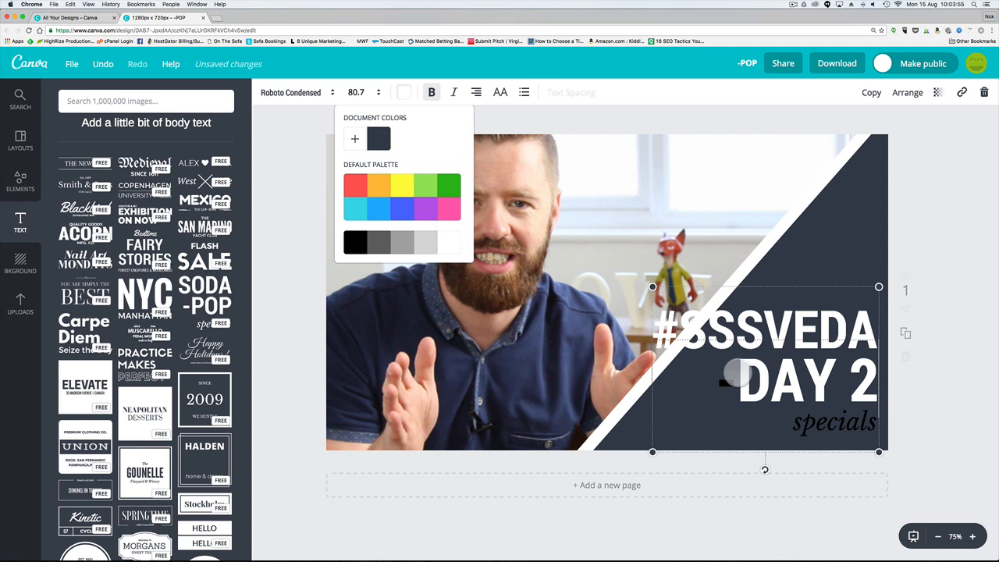
click(960, 179)
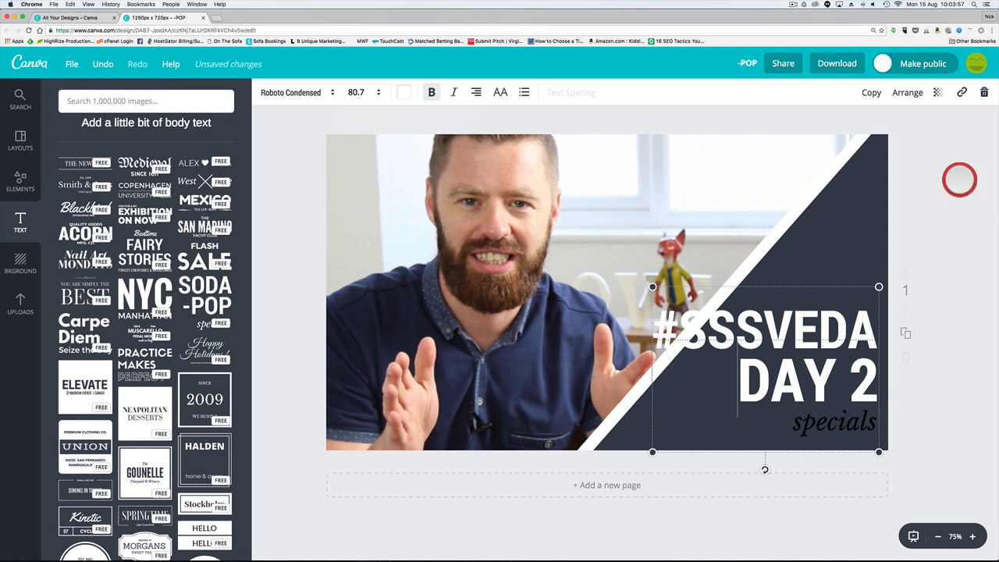
- Delete the "specials" line from the text design and remove the bold from the "DAY 2" line
click(937, 477)
double_click(857, 416)
key(BackSpace)
- Shrink the "#SSSVEDA DAY 2" text block and position it in the lower corner of the dark triangle
drag(825, 383, 825, 417)
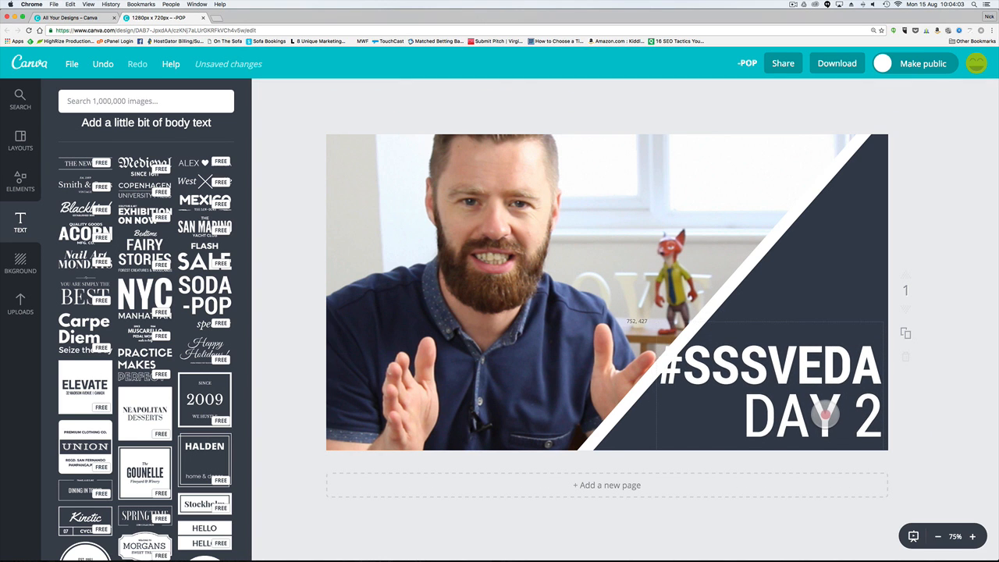
double_click(777, 390)
drag(656, 322, 727, 352)
drag(812, 386, 780, 370)
click(912, 338)
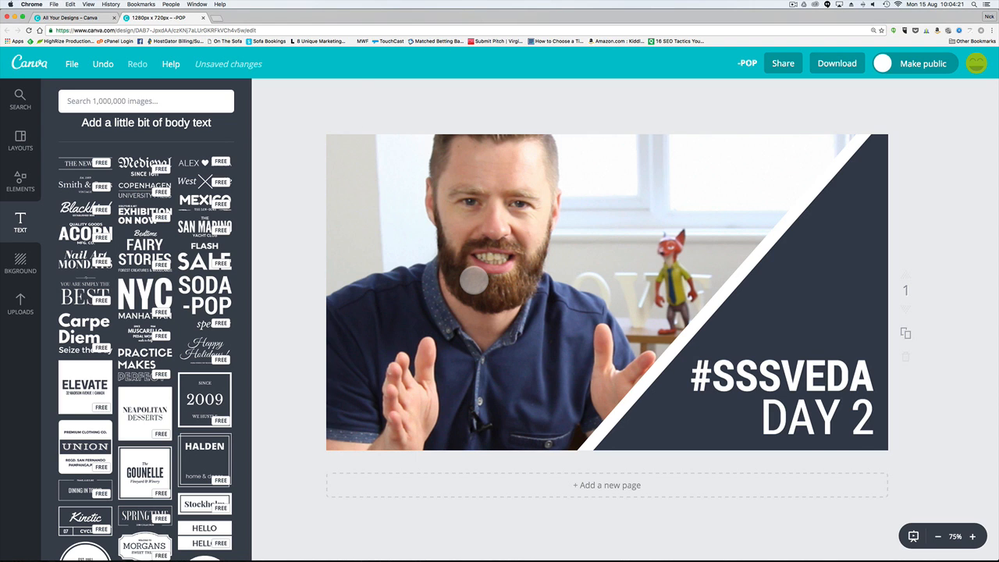
- Preview the Cali, Drama, Edge, Epic, Festive and Grayscale filters on the framed photo and apply Nordic
click(474, 280)
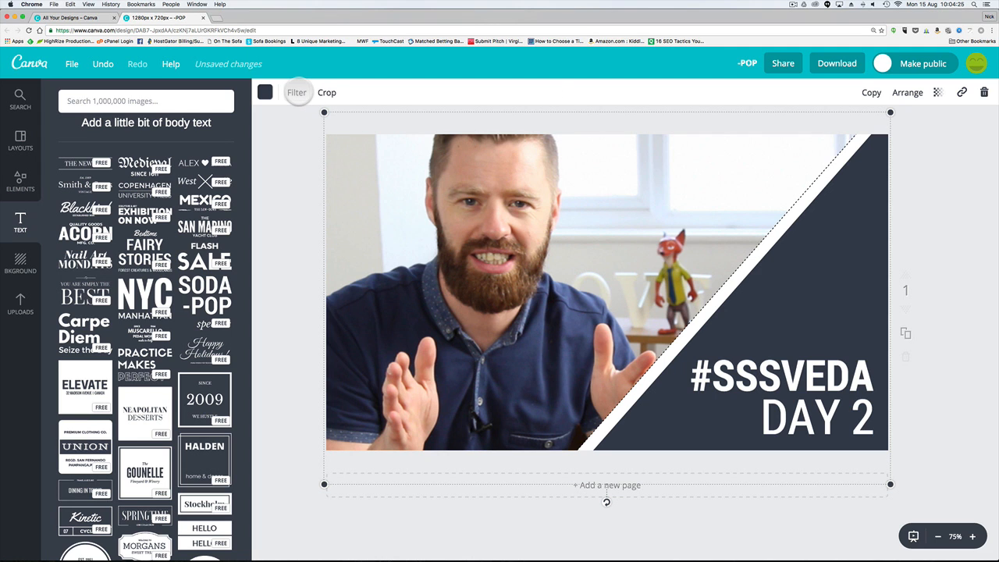
click(296, 92)
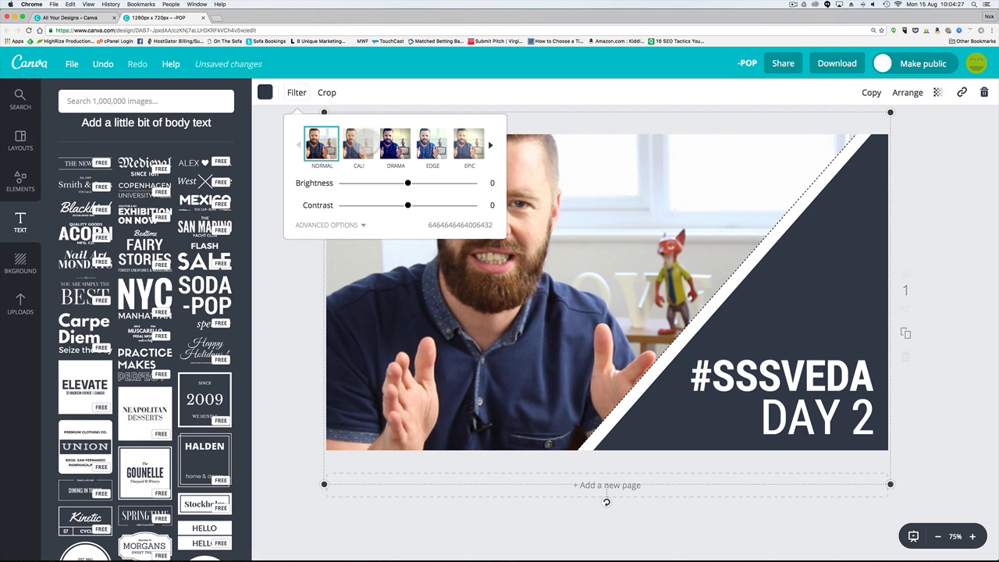
click(358, 144)
click(396, 144)
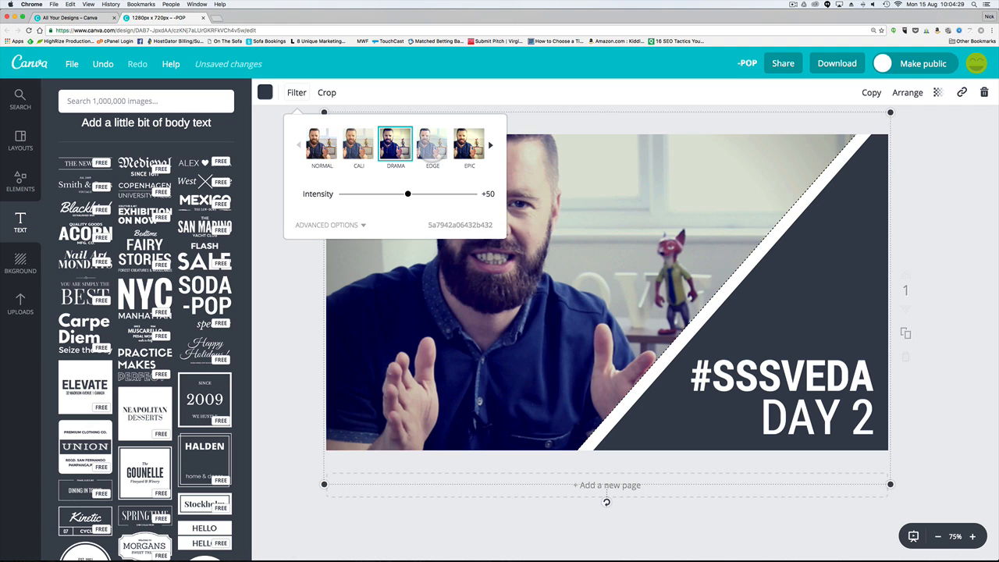
click(432, 147)
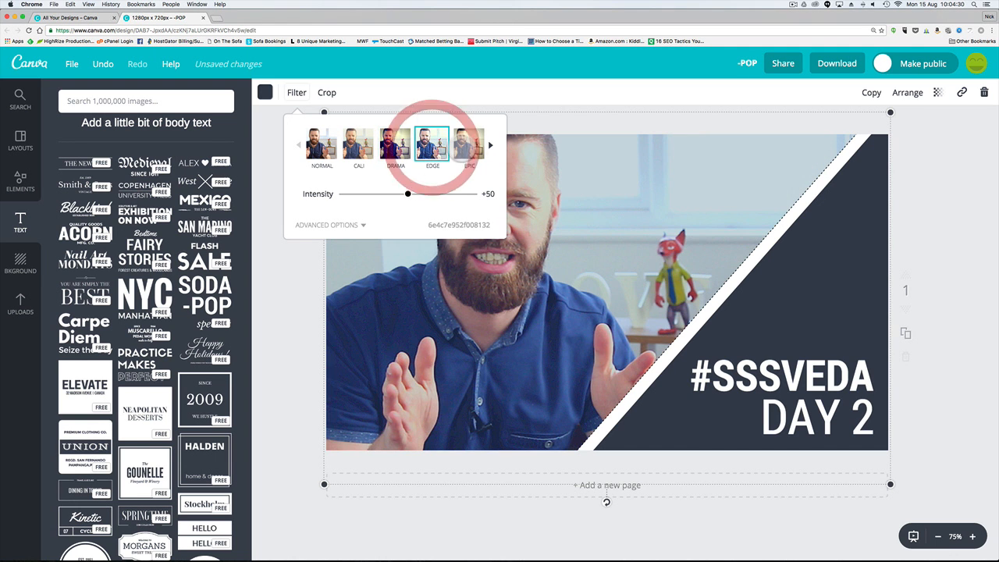
click(469, 145)
click(490, 146)
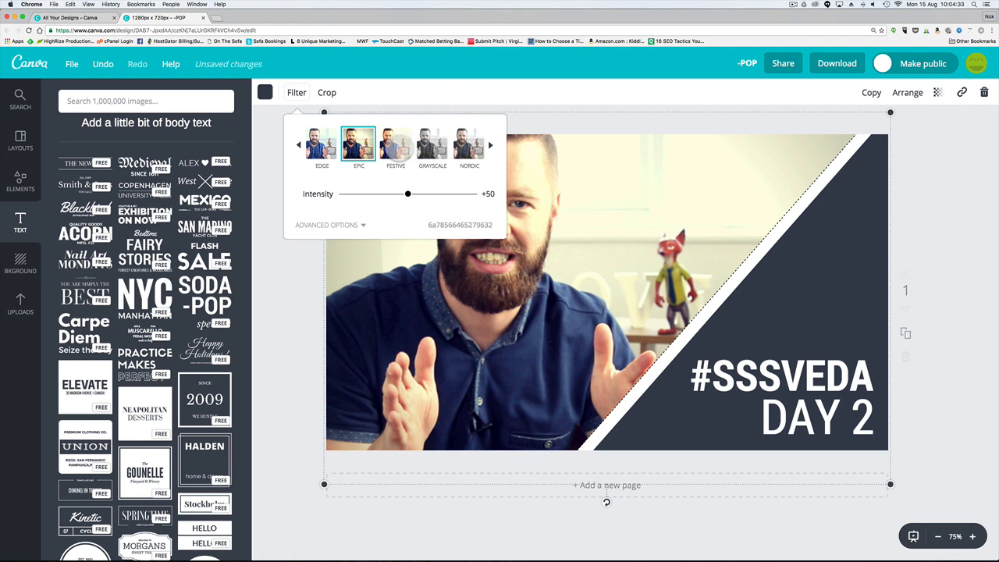
click(395, 145)
click(432, 145)
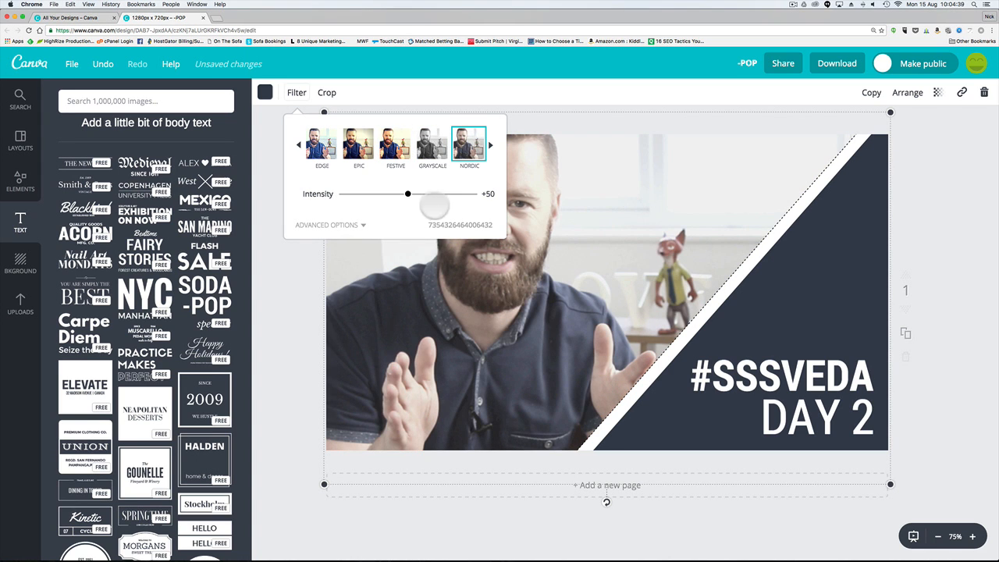
- Try out the Nordic filter's intensity and vignette, leave them at 50 and 0, and close the filter settings
mouse_move(408, 193)
mouse_down()
mouse_move(469, 194)
mouse_move(346, 192)
mouse_move(408, 194)
mouse_up()
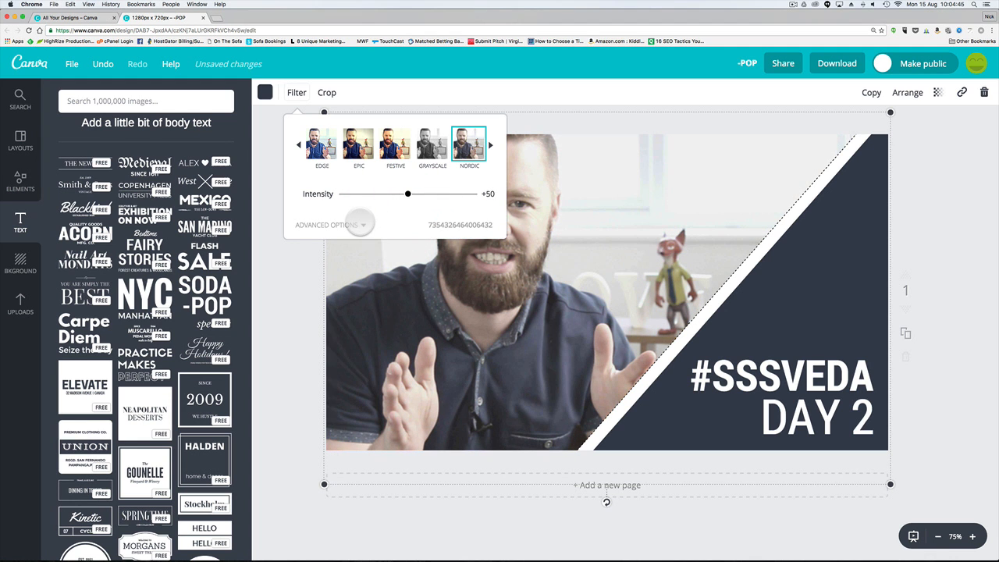
click(362, 225)
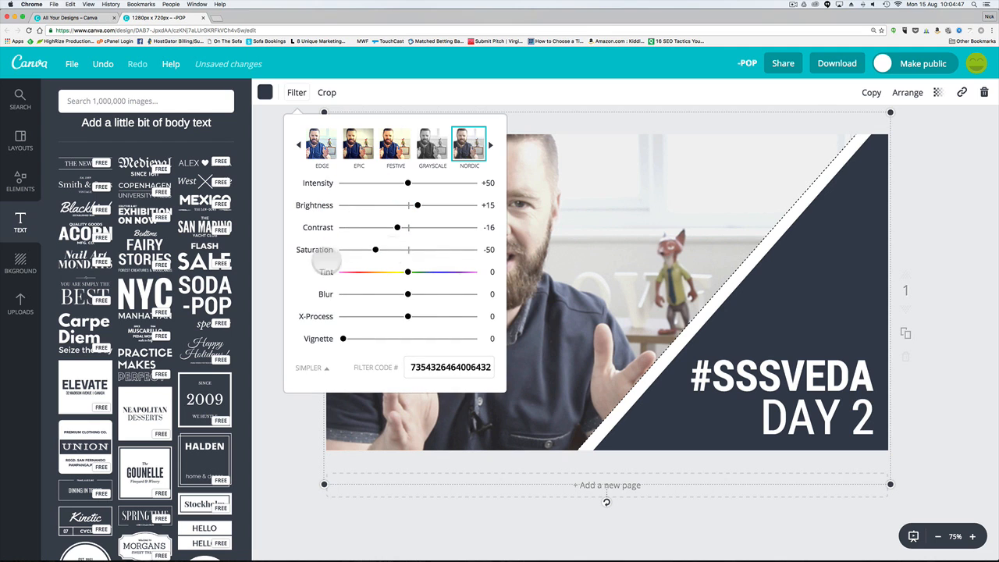
mouse_move(352, 338)
mouse_down()
mouse_move(437, 339)
mouse_move(343, 339)
mouse_up()
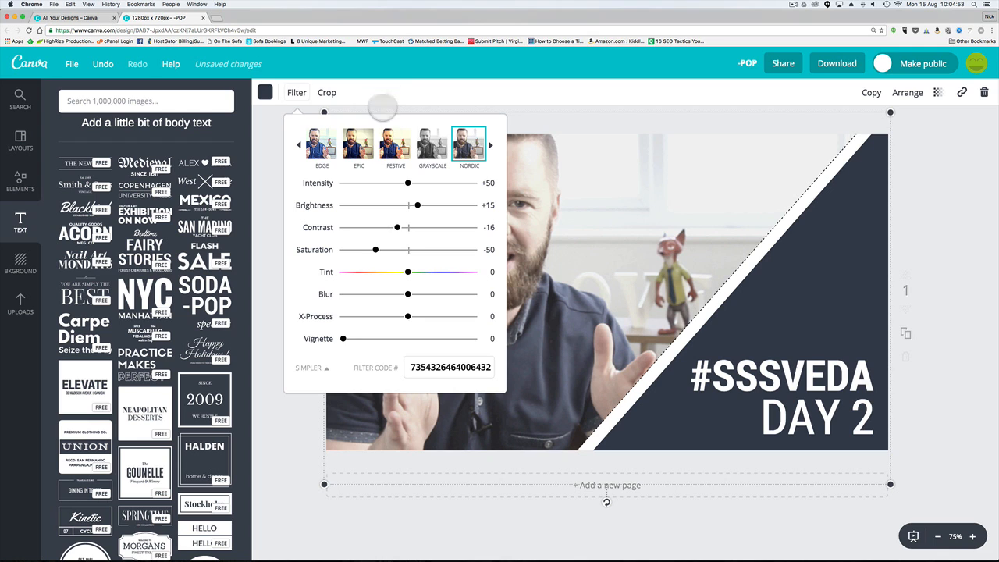
click(303, 107)
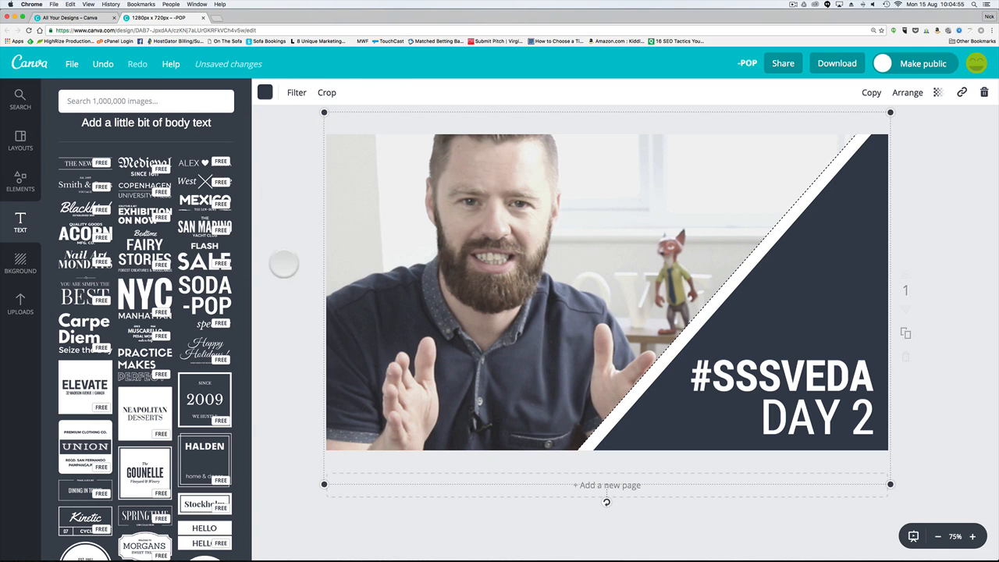
click(293, 288)
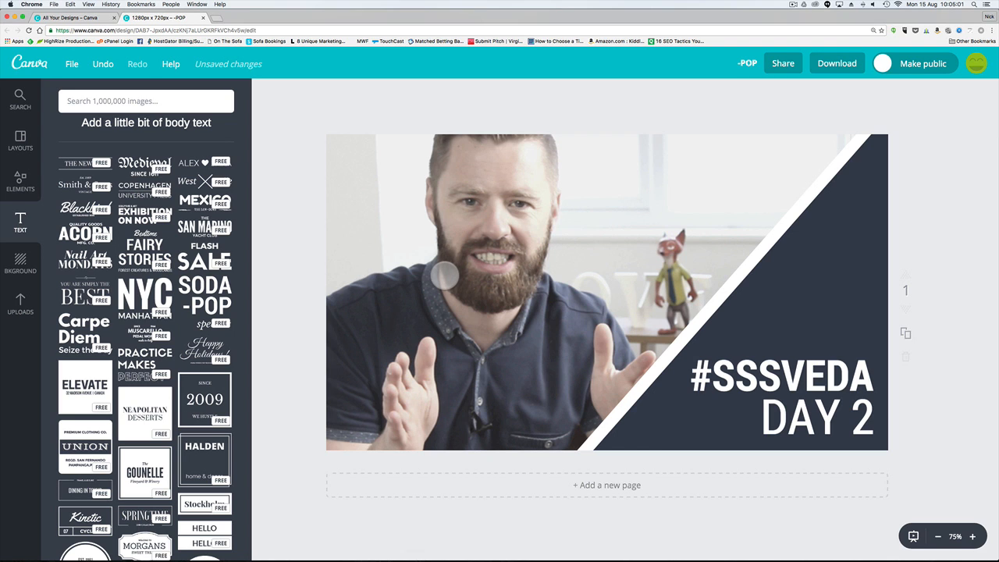
- Duplicate the page and place the uploaded photo of the man with one hand raised into the copy's diagonal frame
click(445, 274)
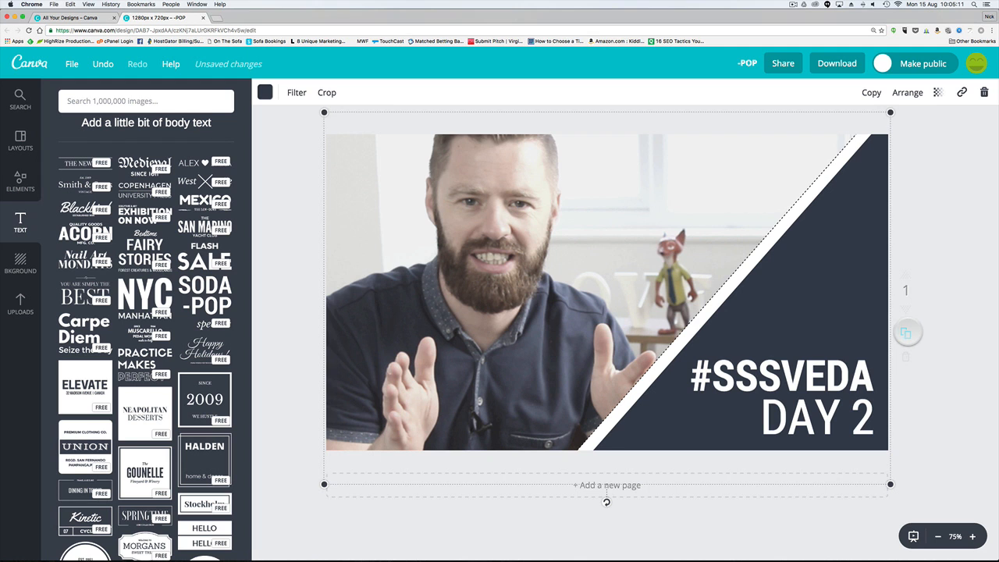
click(906, 333)
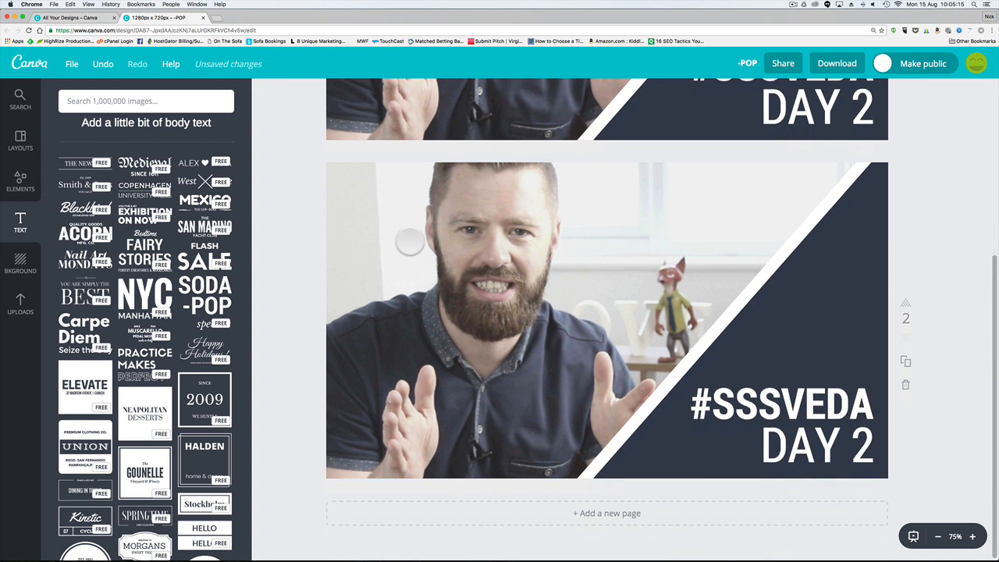
scroll(409, 242, up, 1)
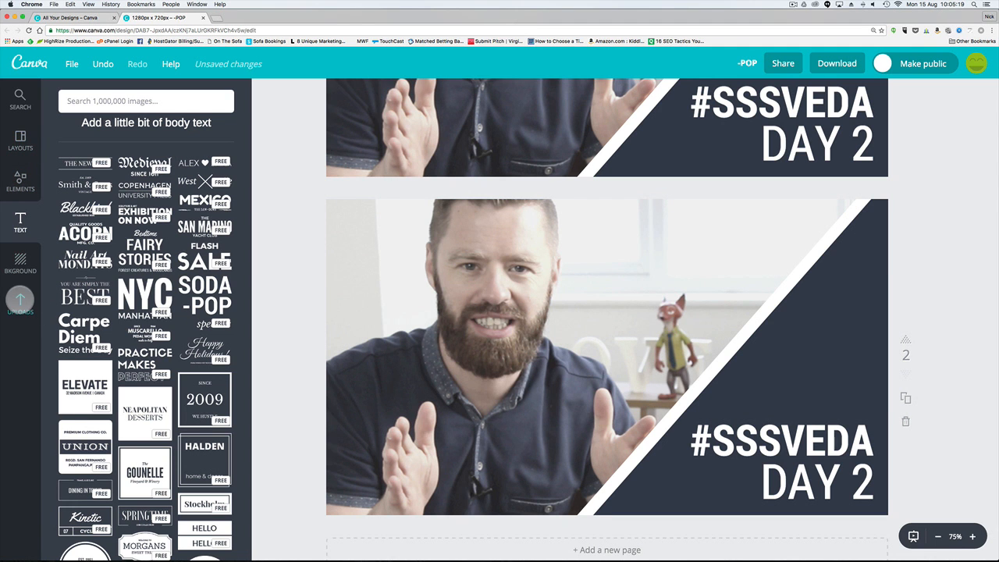
click(20, 303)
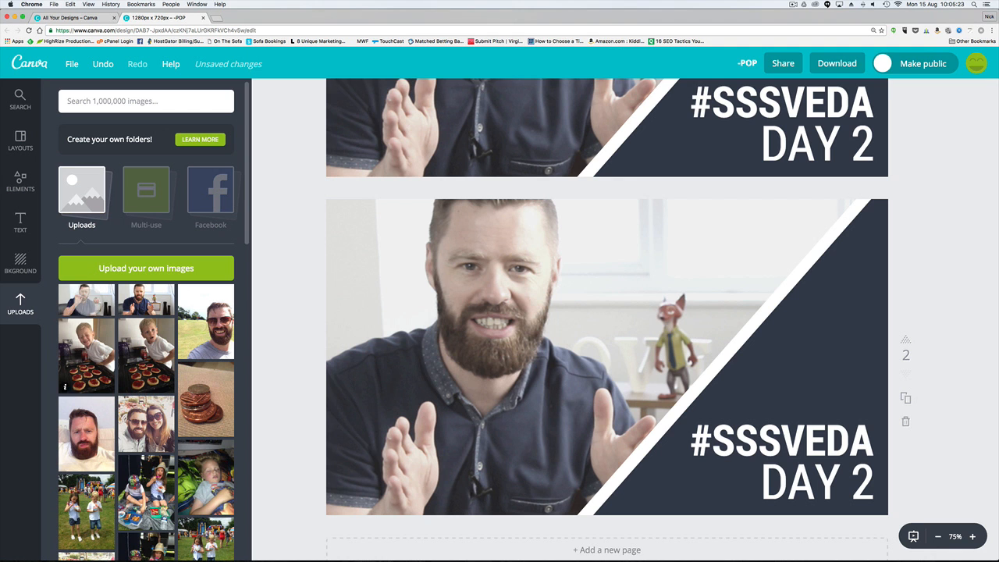
click(85, 300)
drag(496, 369, 422, 351)
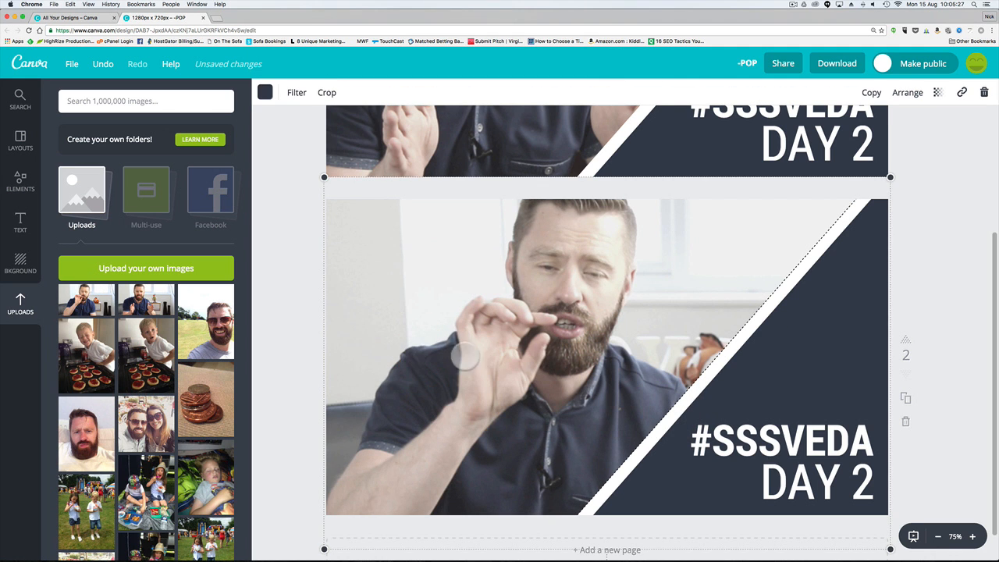
- Change the second page's text from DAY 2 to "DAY 3"
scroll(575, 363, up, 5)
scroll(574, 363, down, 5)
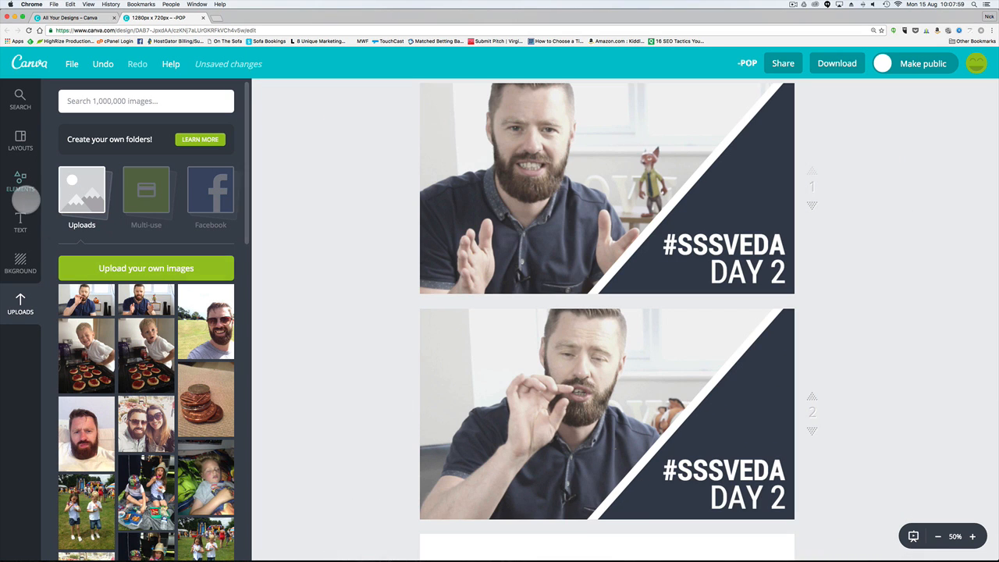
click(20, 218)
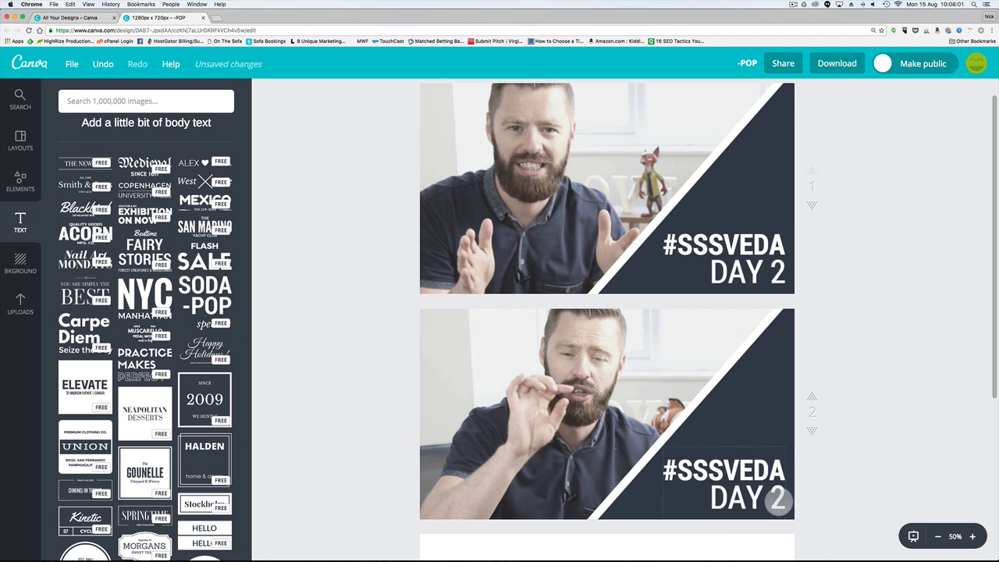
triple_click(777, 500)
click(777, 499)
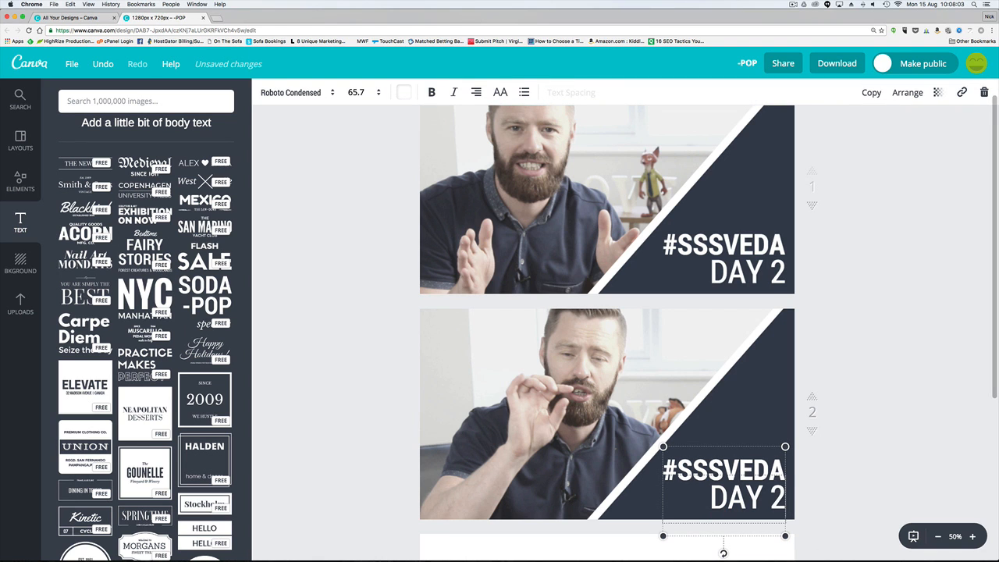
key(BackSpace)
text(3)
click(927, 388)
- Duplicate the second page and change the copy's day text to "DAY 4"
scroll(926, 388, down, 5)
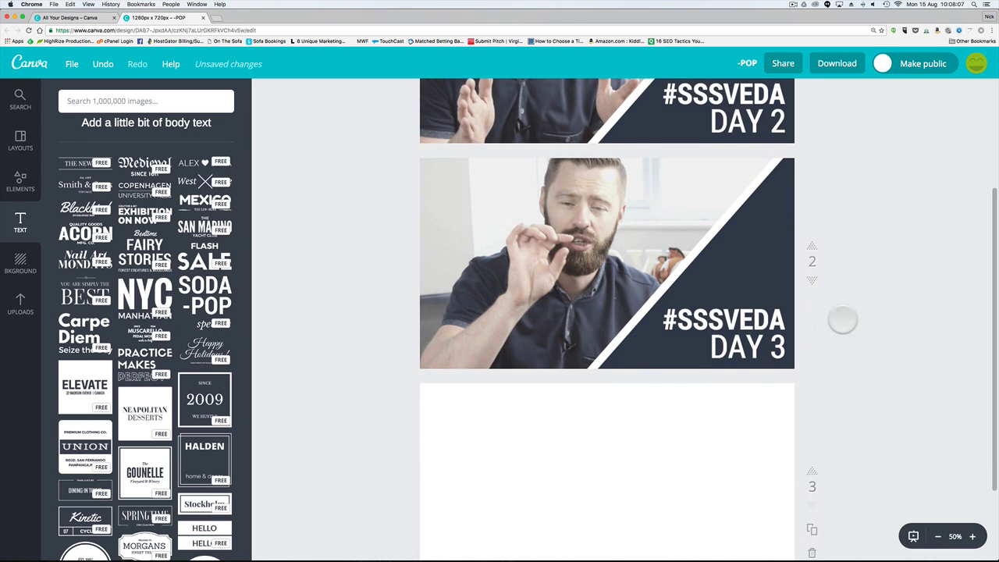
click(812, 305)
double_click(748, 352)
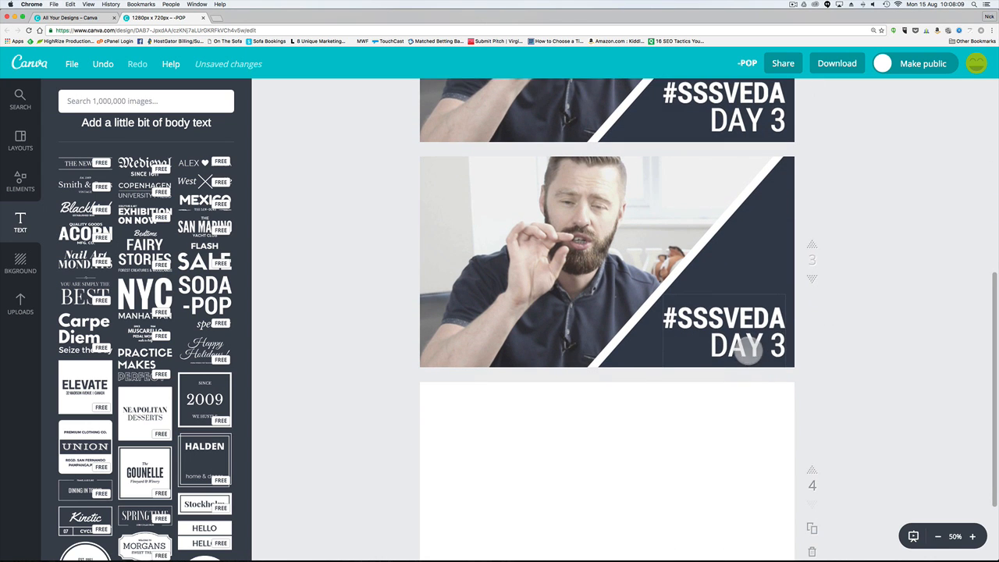
click(777, 349)
key(BackSpace)
text(4)
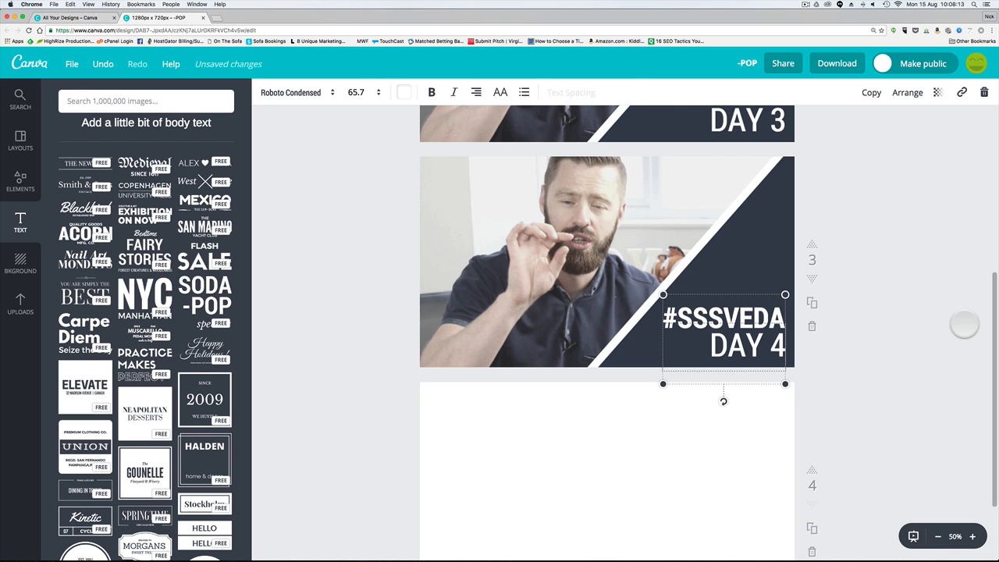
click(963, 323)
scroll(963, 323, up, 5)
scroll(893, 348, up, 3)
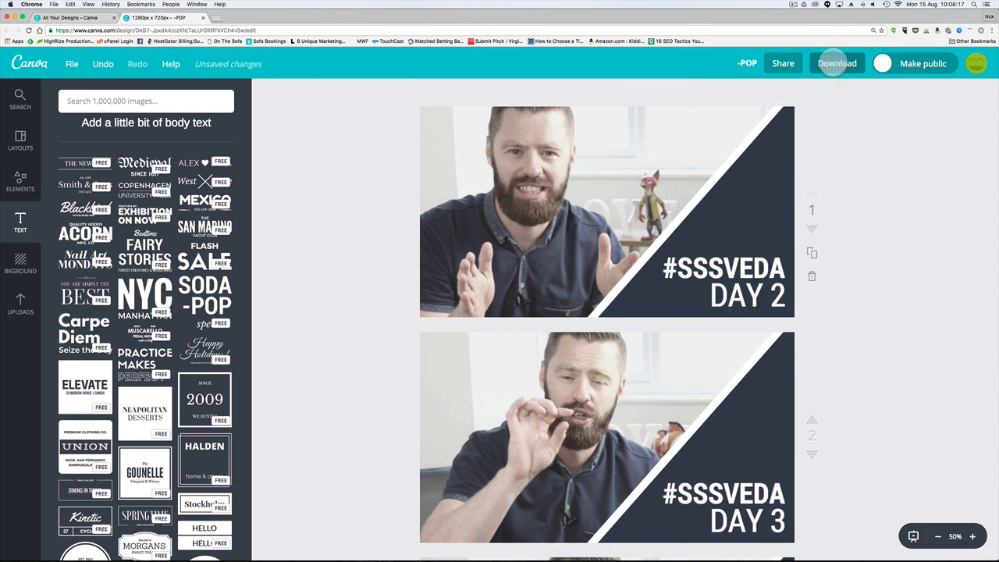
scroll(904, 240, down, 5)
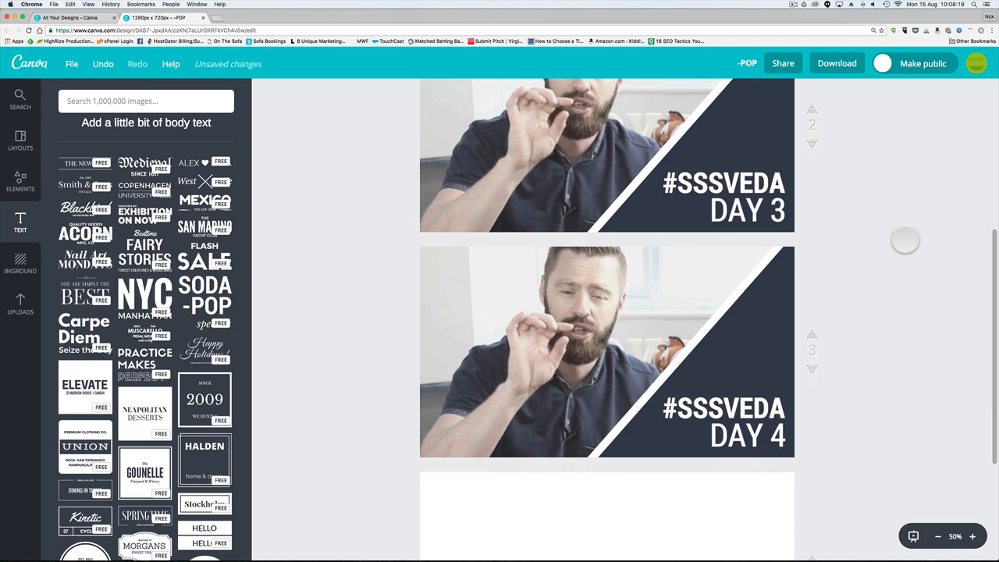